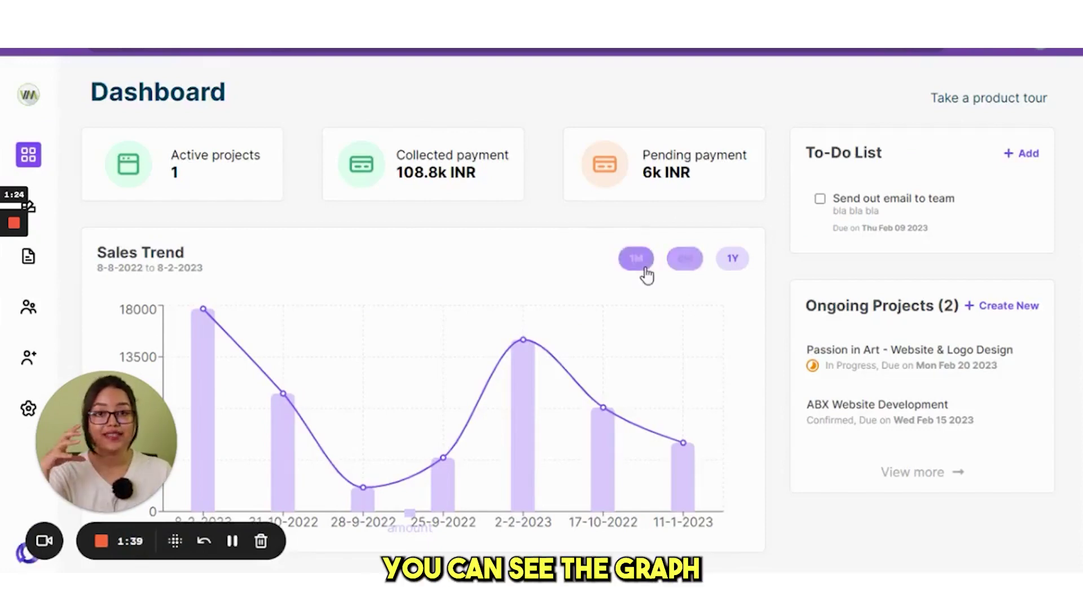
View the sales trend graph for the one-month and one-year periods.
left_click(645, 270)
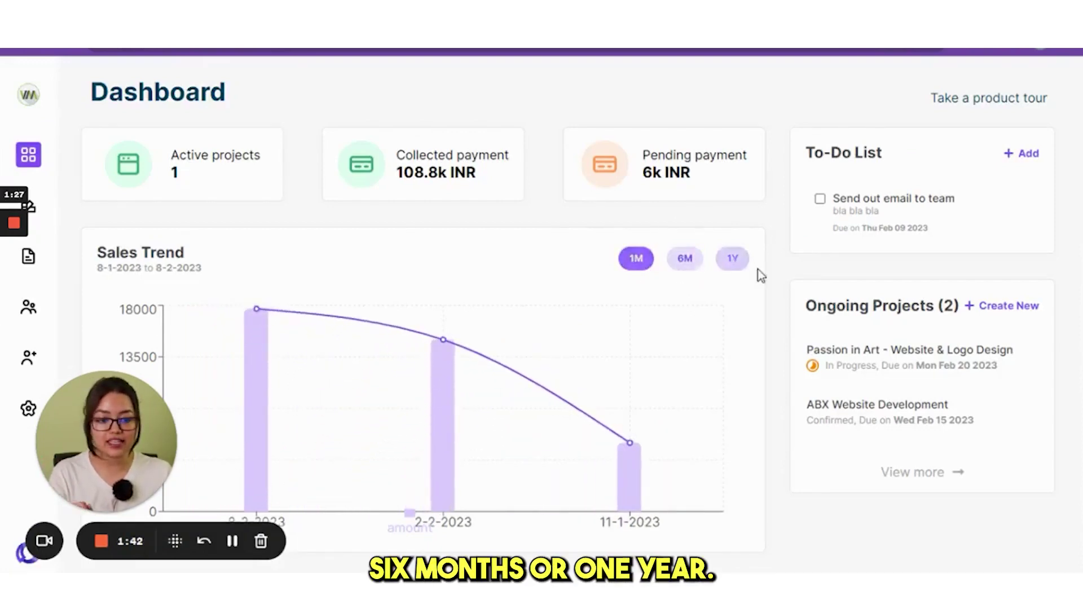
left_click(733, 259)
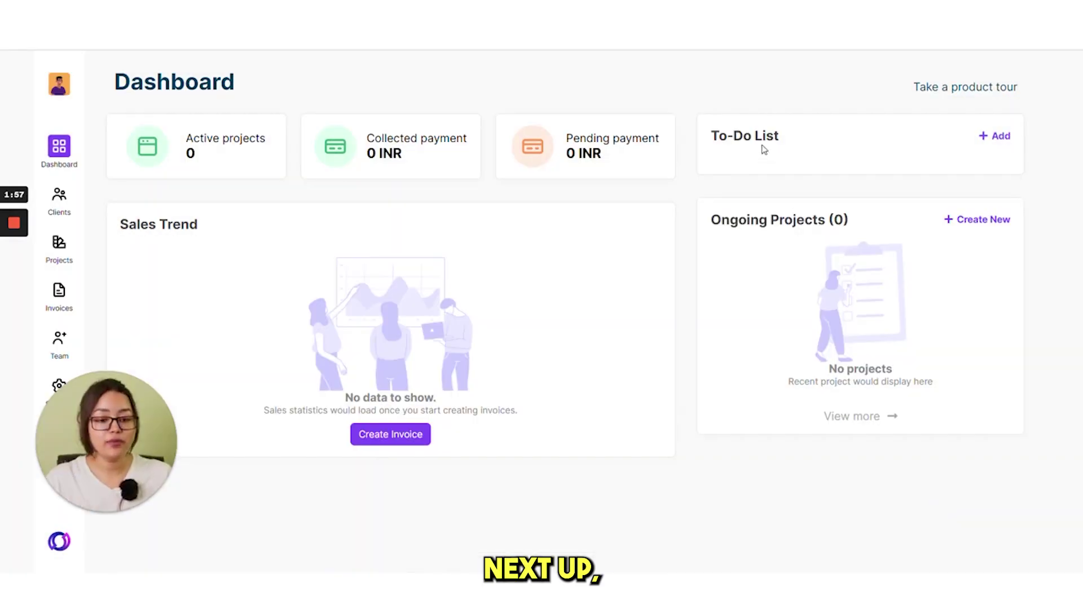
Add the to-do task "Send Email To Client" with description ABC and due date 20-03-2023, and check it off.
left_click(998, 140)
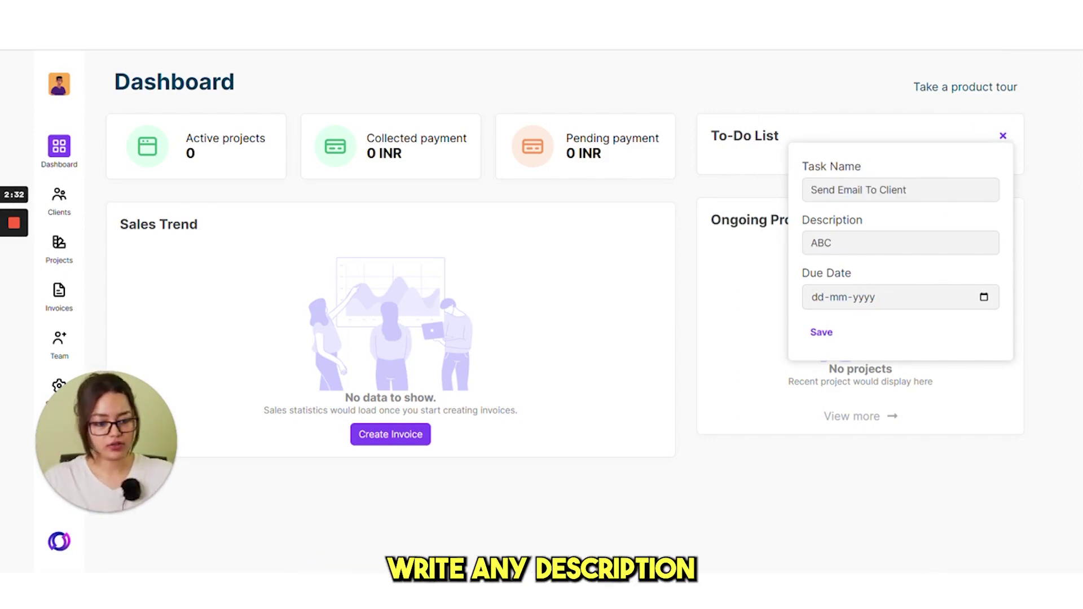
left_click(982, 297)
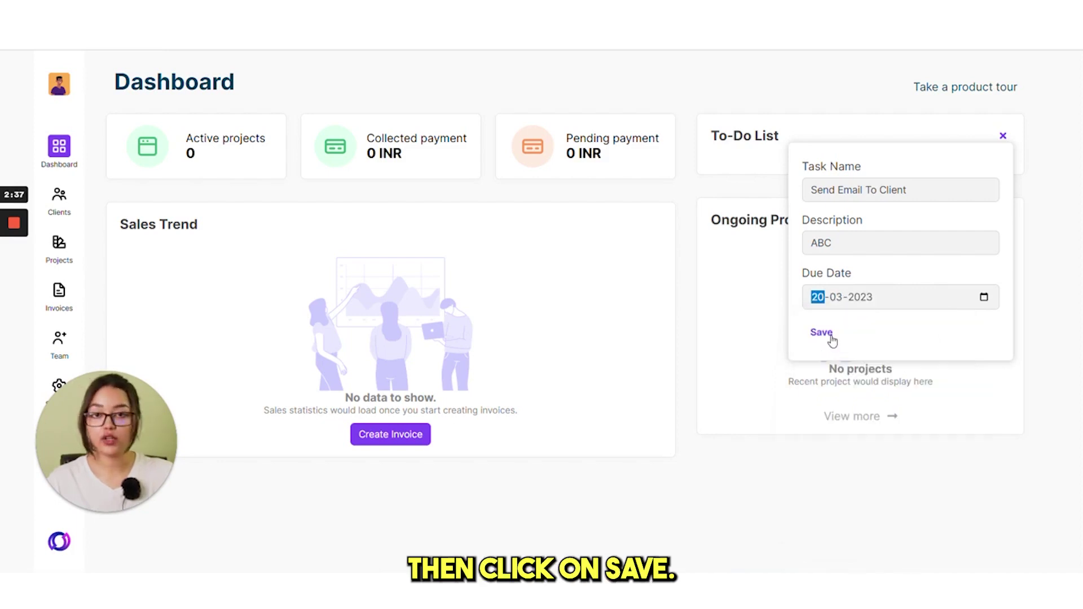
left_click(824, 338)
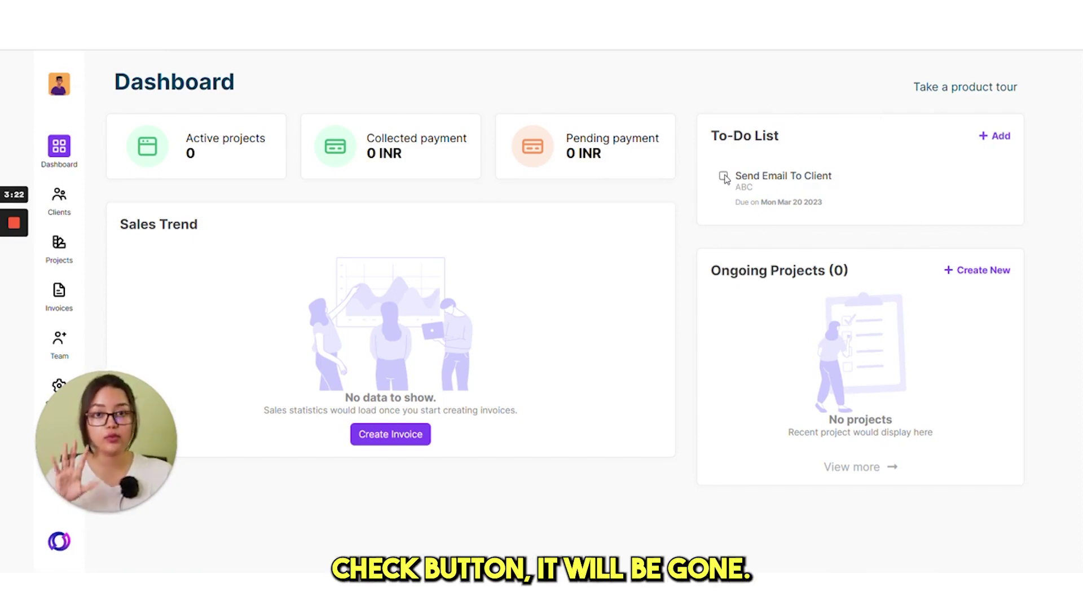
left_click(724, 177)
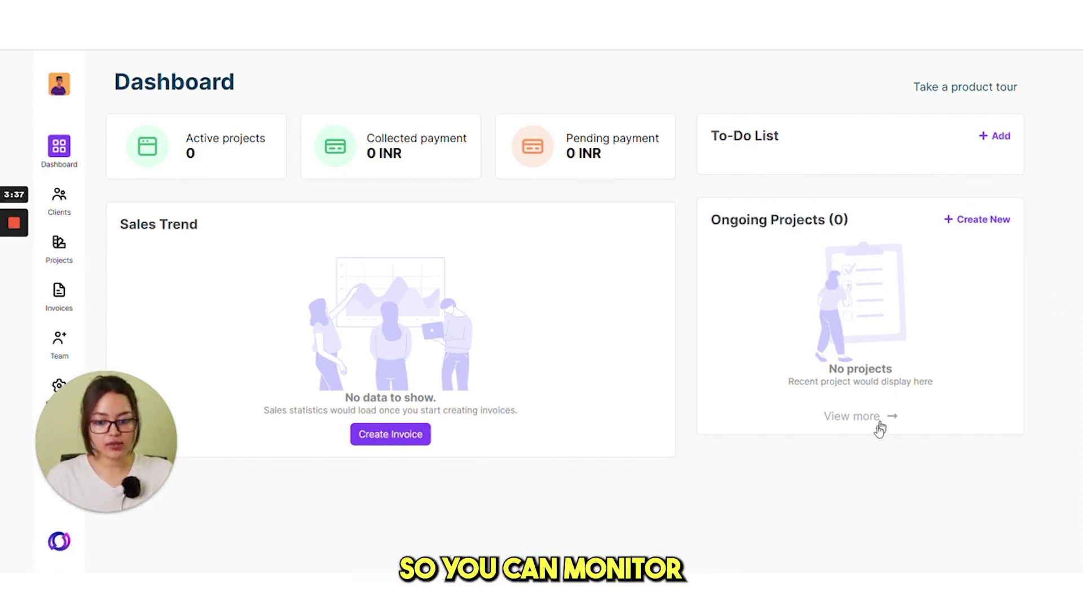
Start a new ongoing project and review its due date, status options and project name field.
left_click(999, 220)
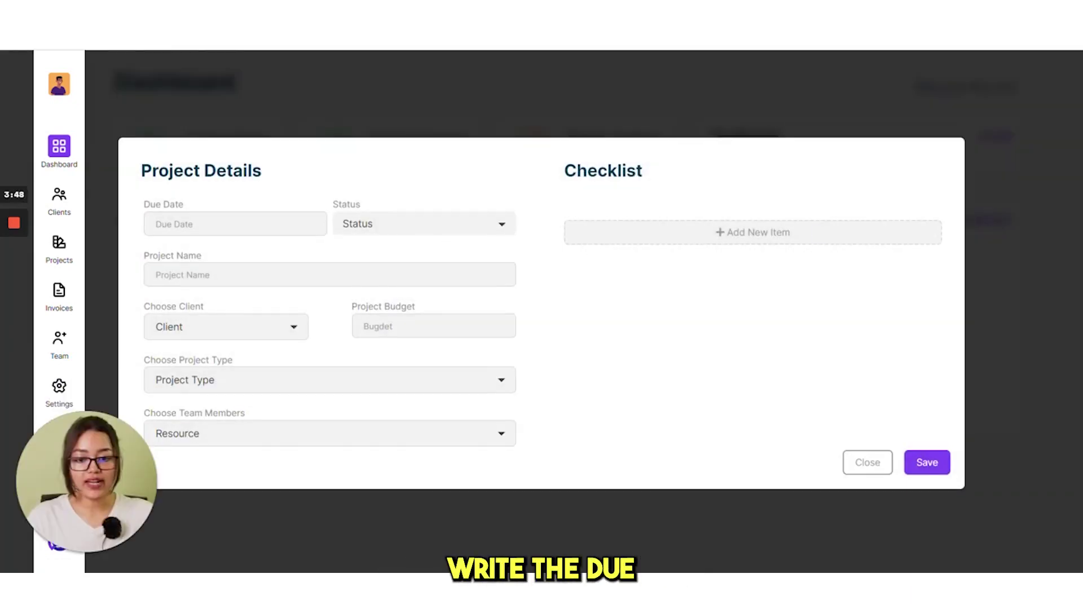
left_click(236, 224)
left_click(382, 224)
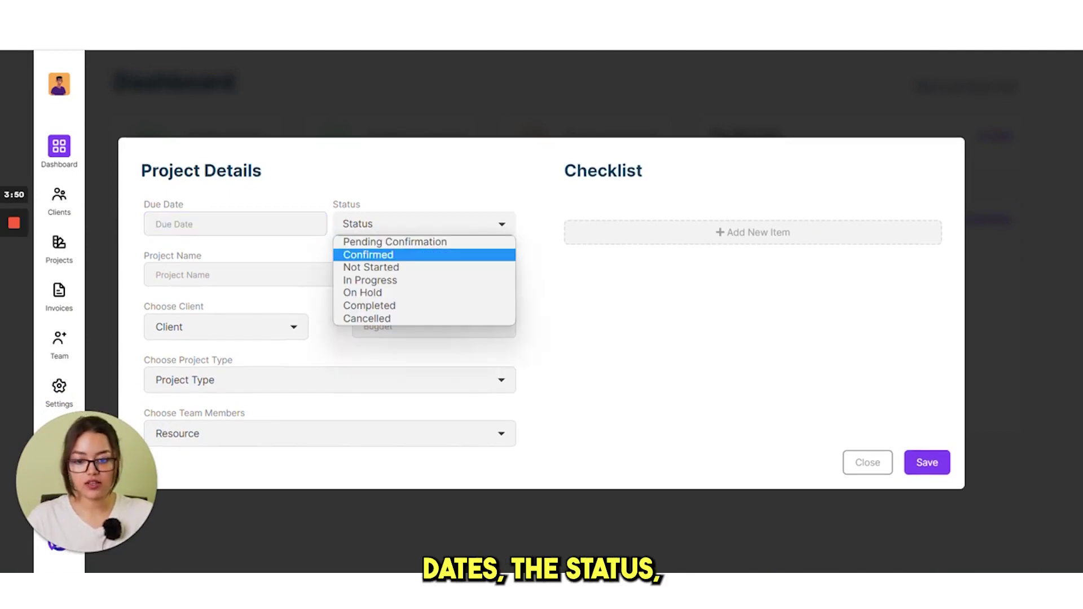
left_click(245, 277)
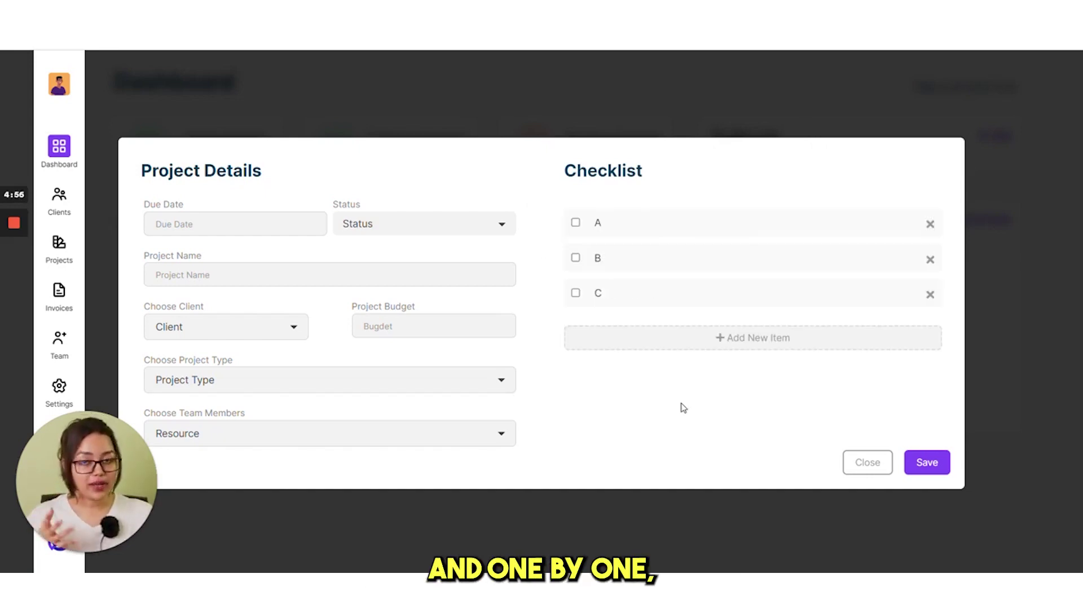
Tick off checklist items A, B and C in the new project and save it.
left_click(576, 223)
left_click(576, 258)
left_click(575, 293)
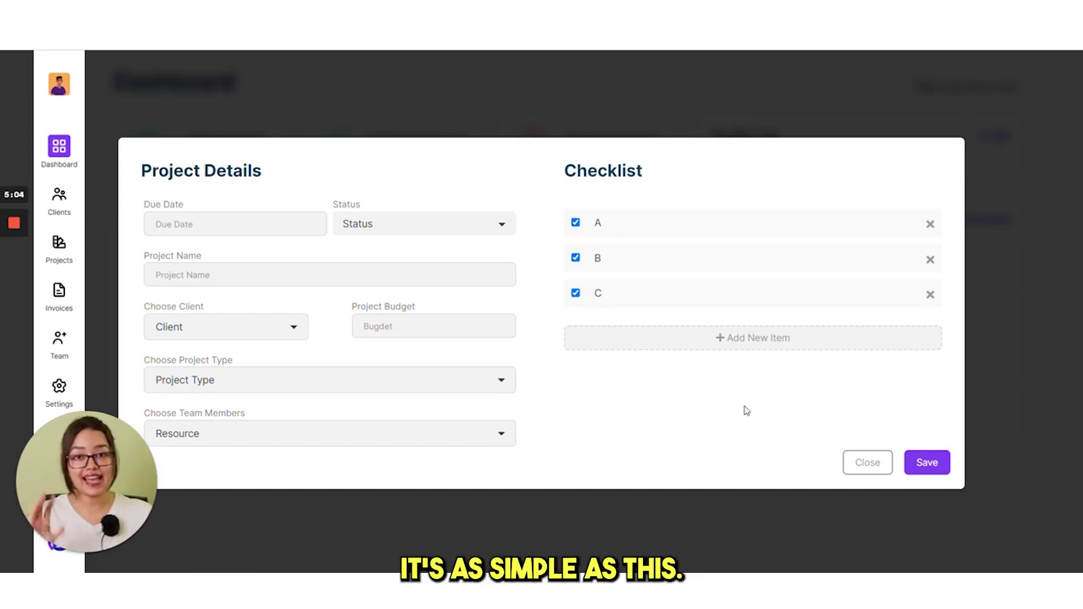
left_click(927, 462)
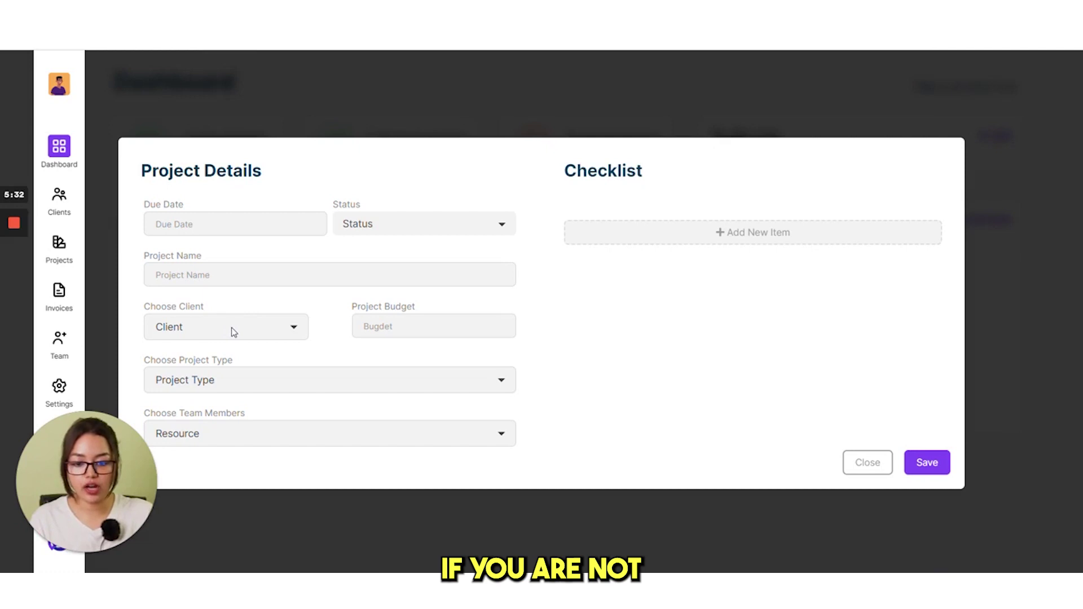
Check the client choice in the new project's details and close the form without saving.
left_click(233, 331)
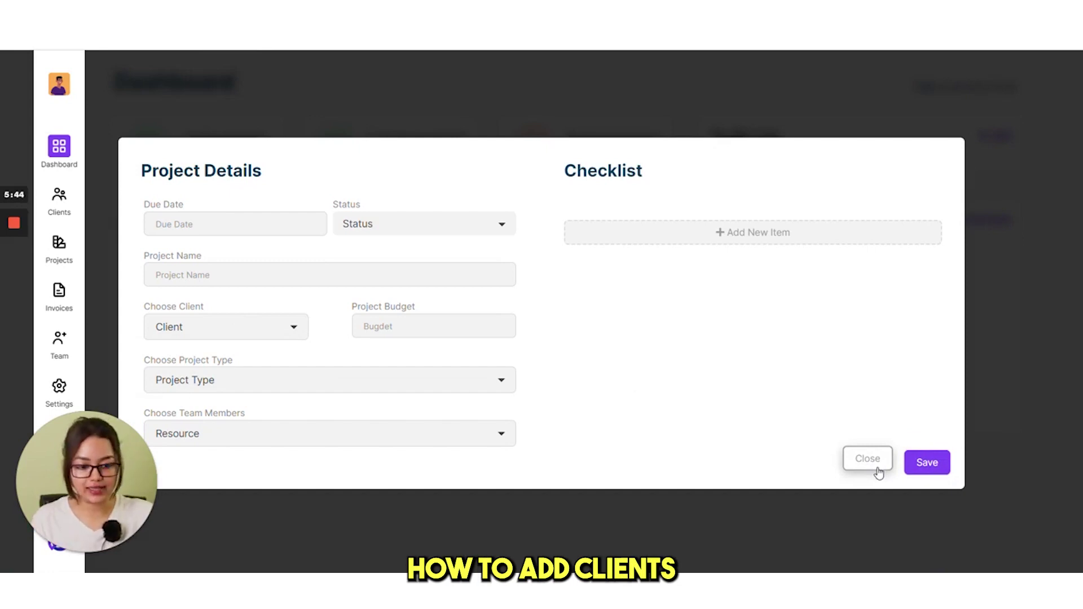
left_click(878, 473)
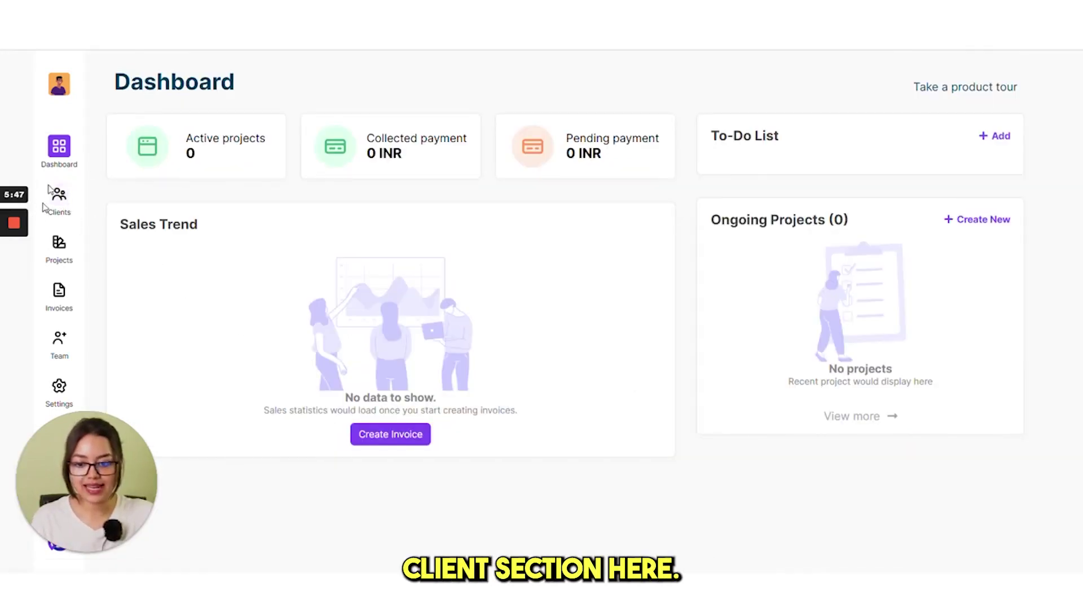
Go to client management and open the form for adding a new client.
left_click(62, 198)
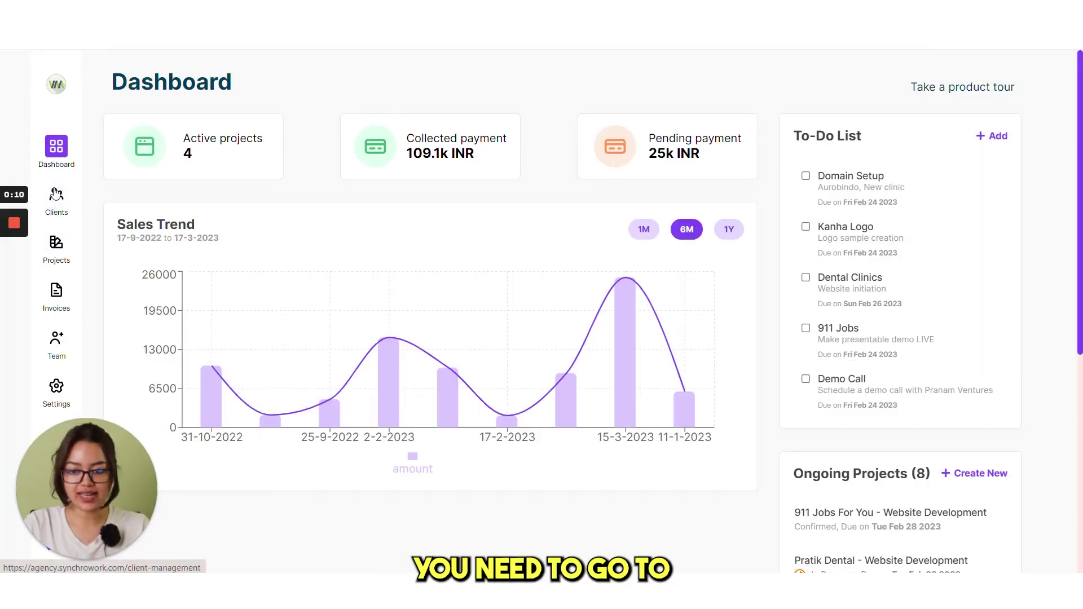
left_click(56, 204)
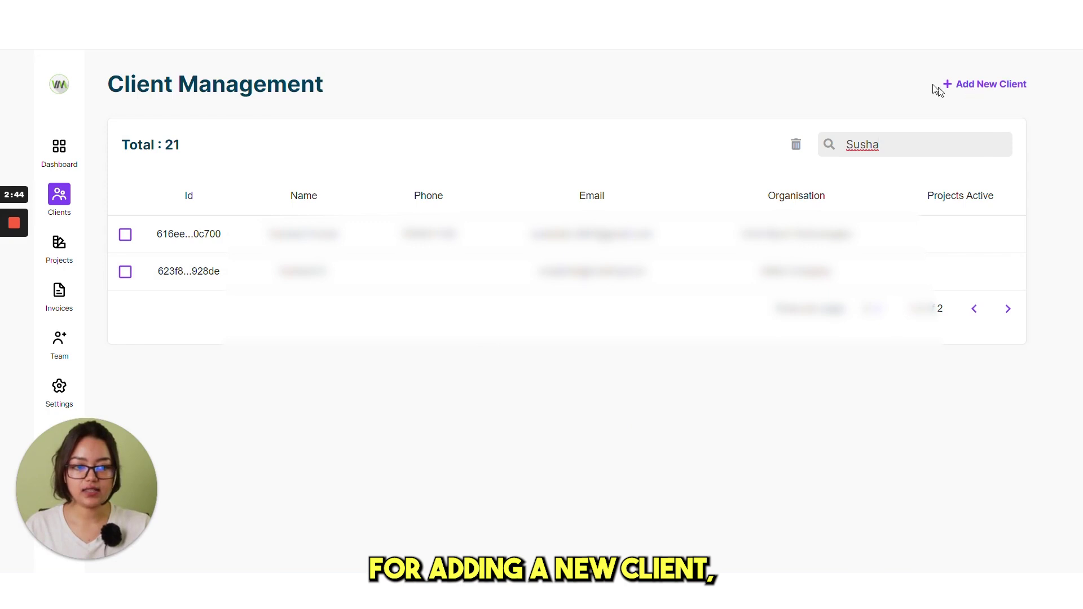
left_click(983, 89)
left_click(984, 89)
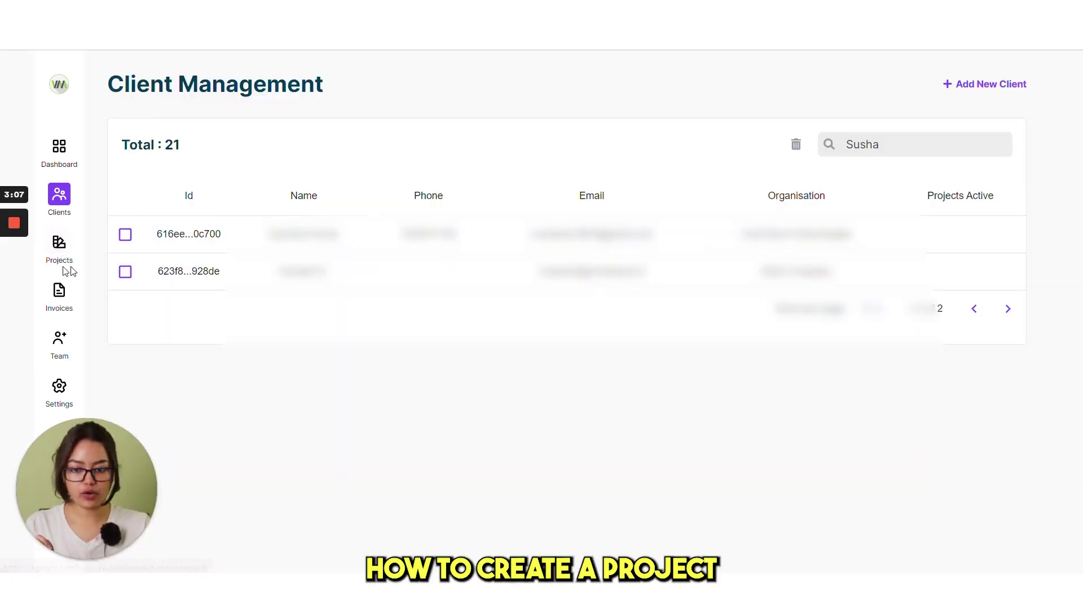
Go to project management and look through the list of projects.
left_click(59, 244)
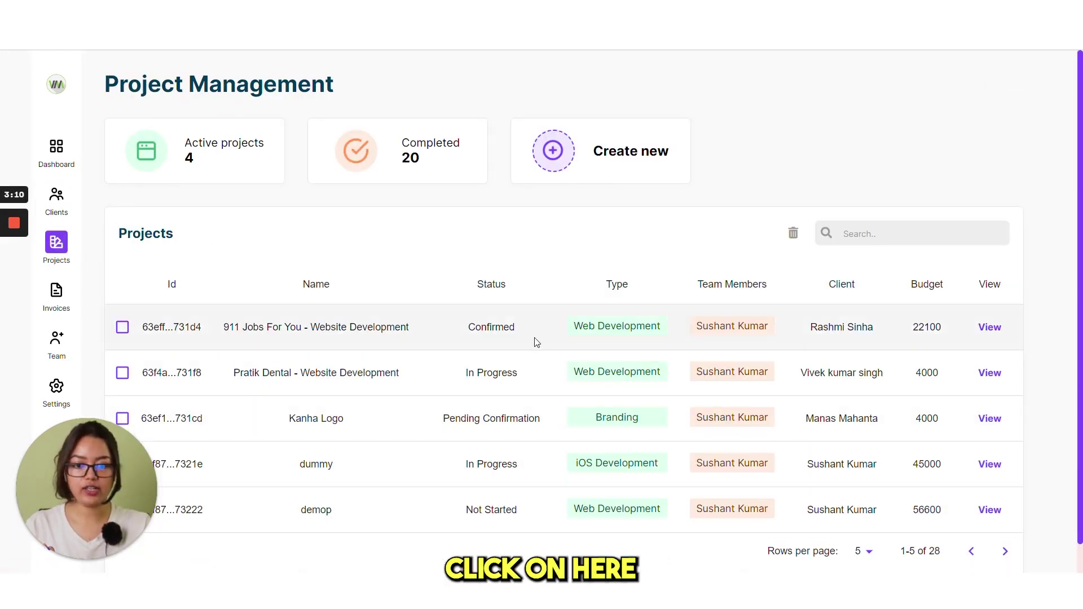
scroll(423, 357, "down", 1)
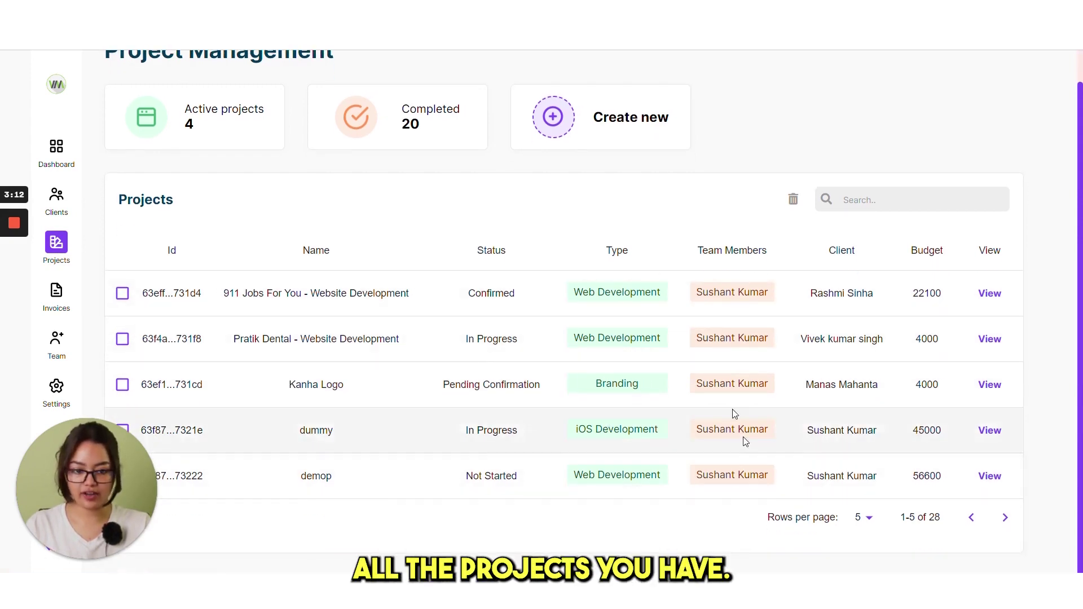
scroll(733, 406, "up", 1)
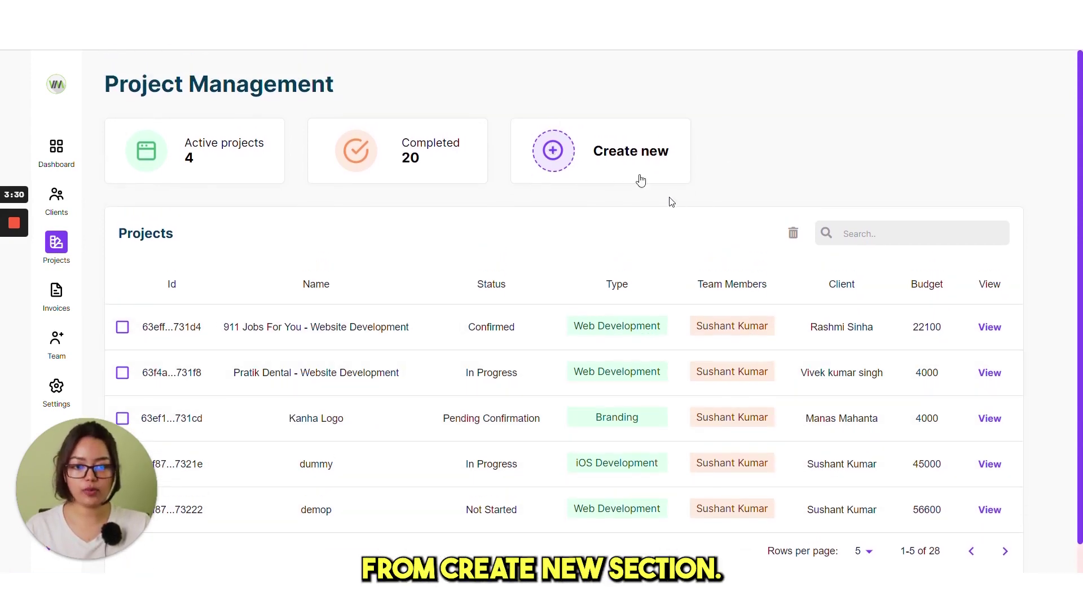
Open a new project form and review the client, project type and team member choices.
left_click(639, 152)
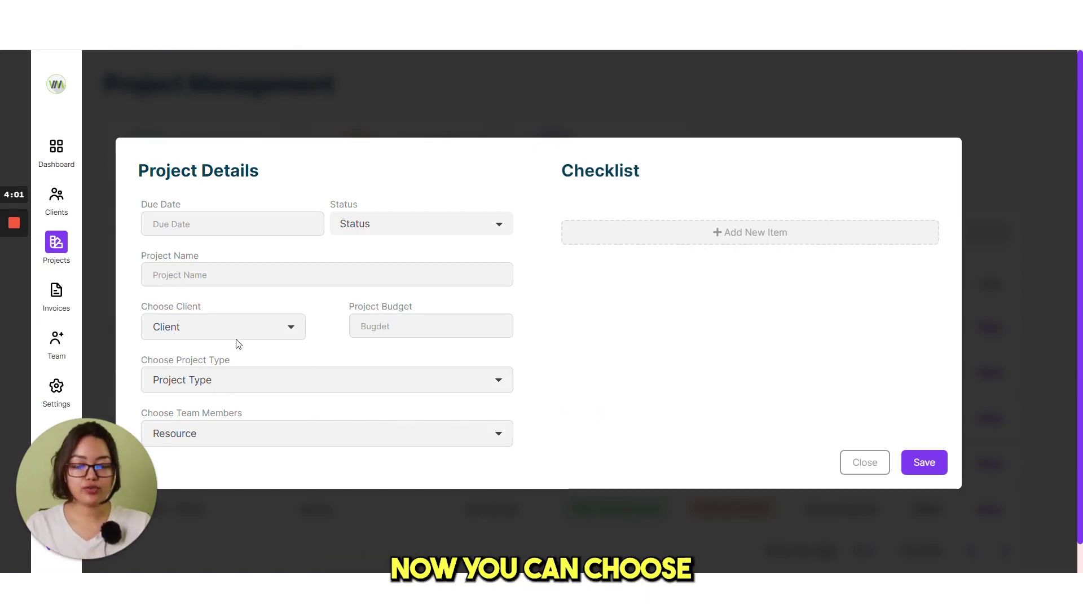
left_click(241, 333)
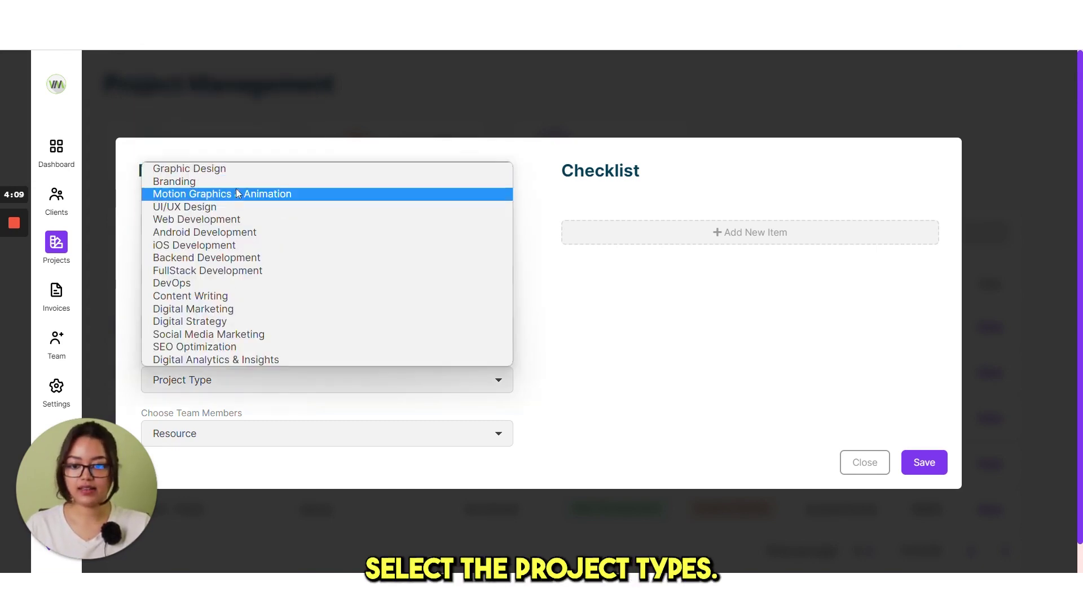
left_click(576, 355)
left_click(415, 429)
left_click(592, 411)
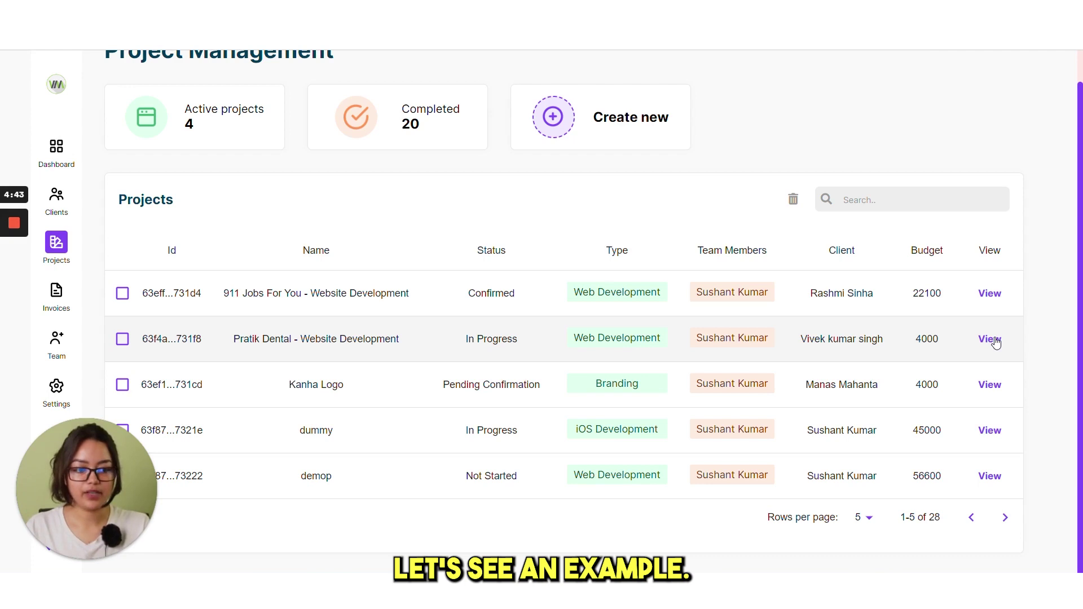
View the details of the "Pratik Dental - Website Development" project and review its status options.
left_click(992, 340)
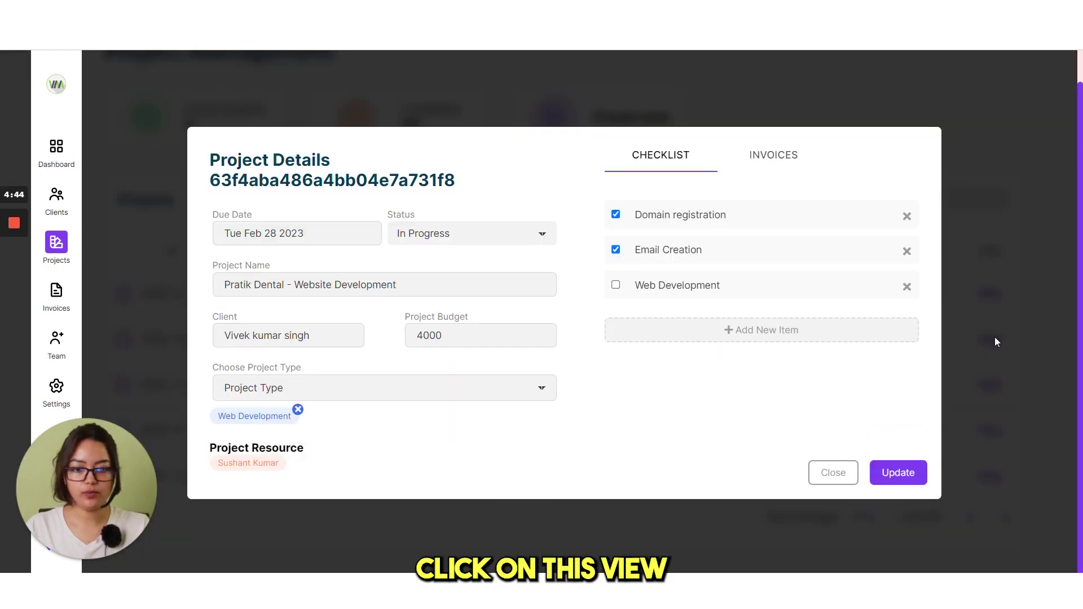
left_click(449, 236)
left_click(643, 398)
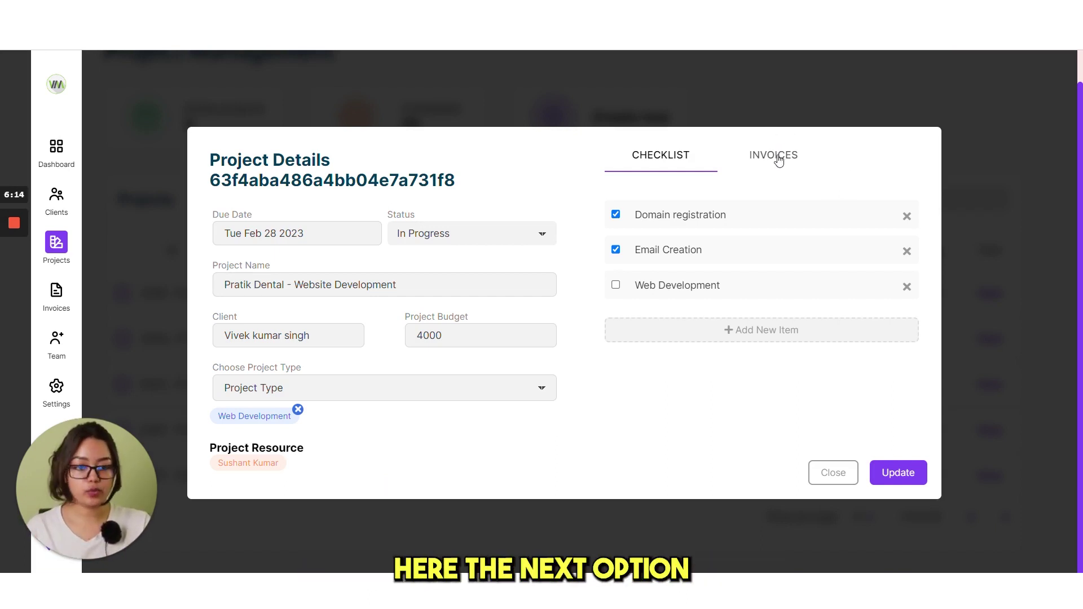
Show the project's invoices and start a new invoice from there.
left_click(778, 160)
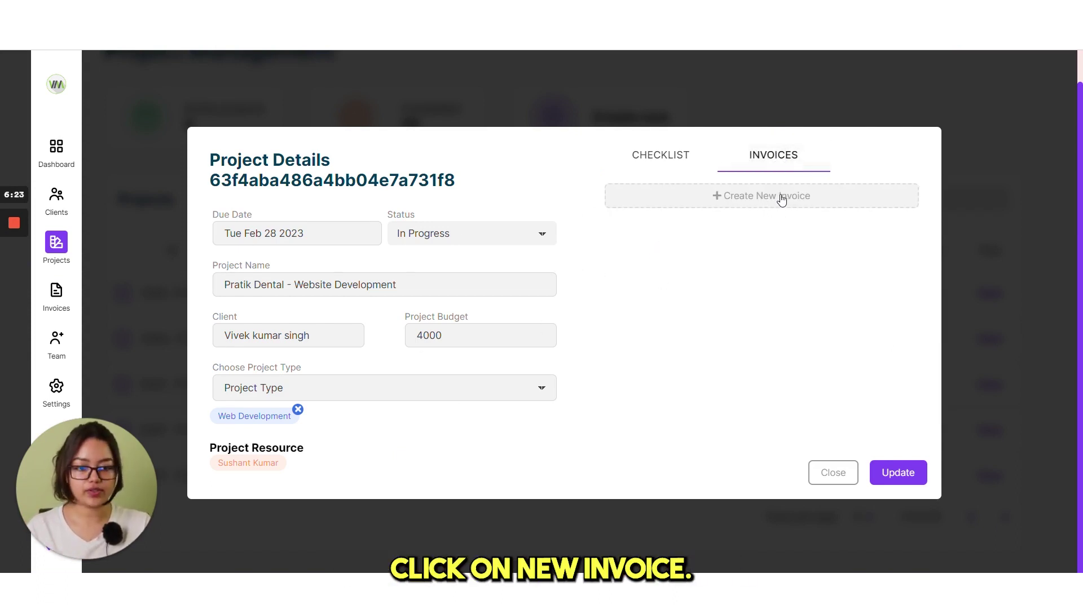
left_click(781, 197)
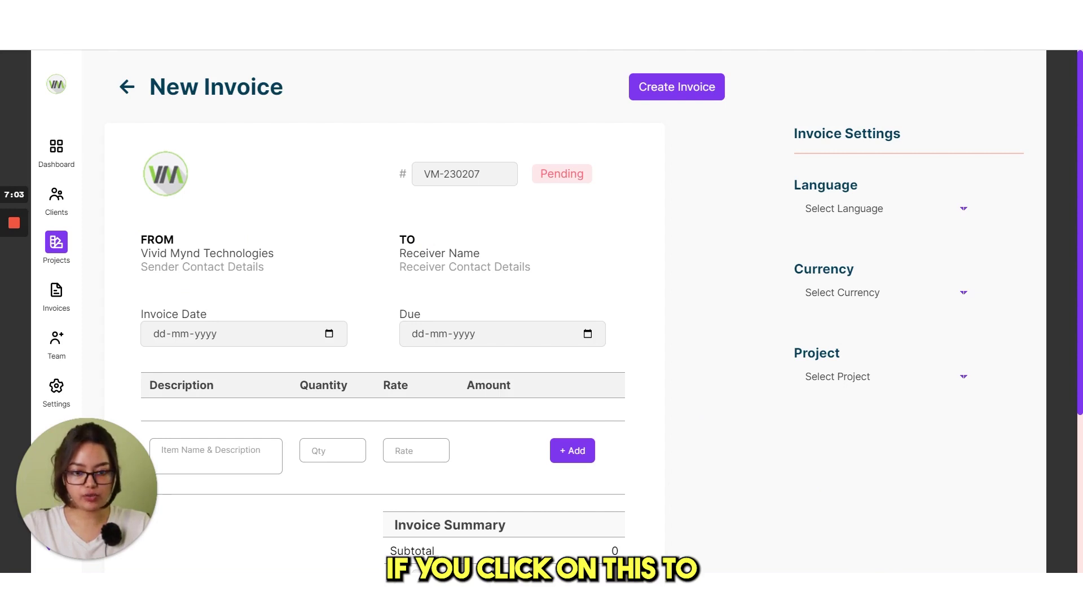
Choose the Delta Company client as invoice receiver, set the country to Japan, and save the receiver details.
left_click(450, 262)
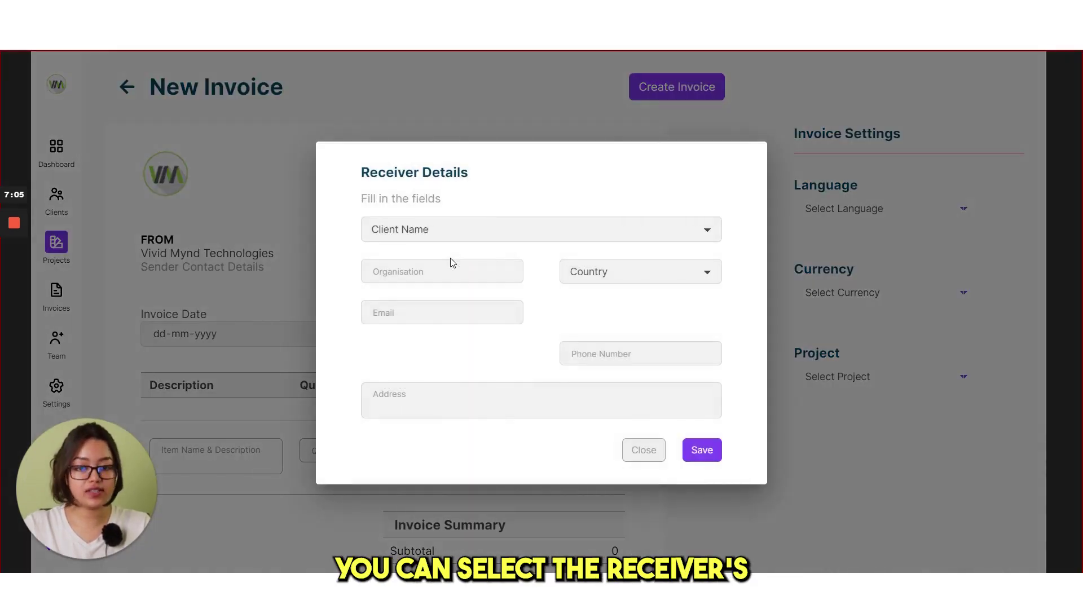
left_click(443, 231)
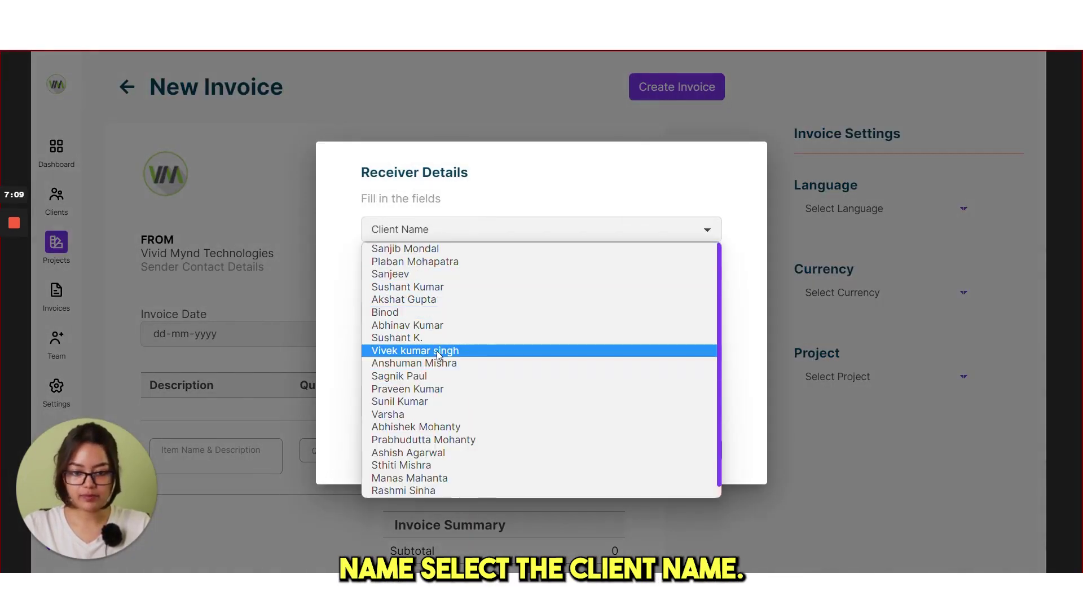
left_click(397, 337)
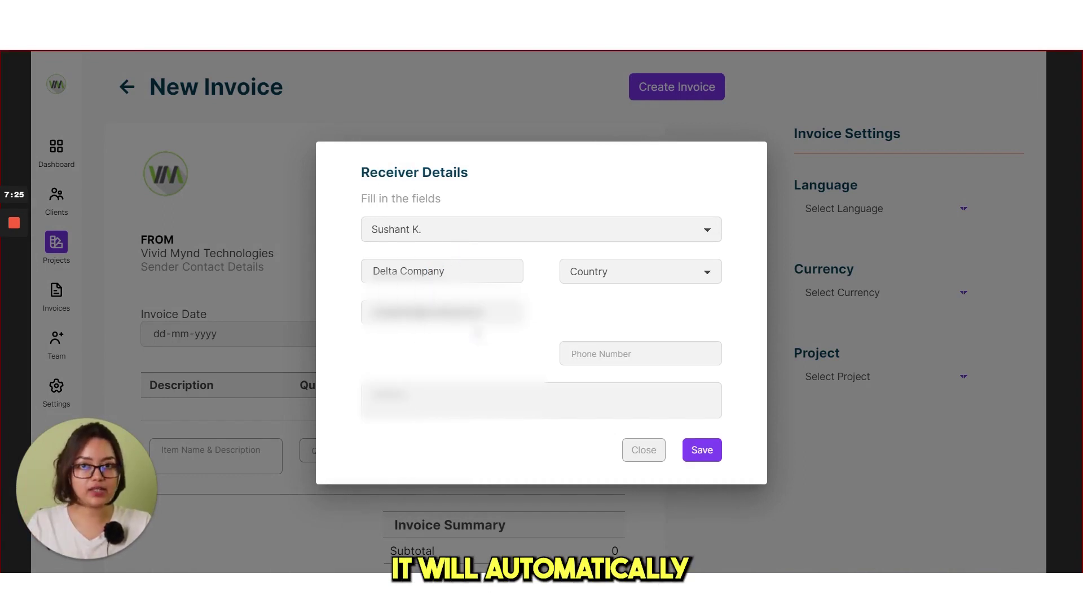
left_click(604, 271)
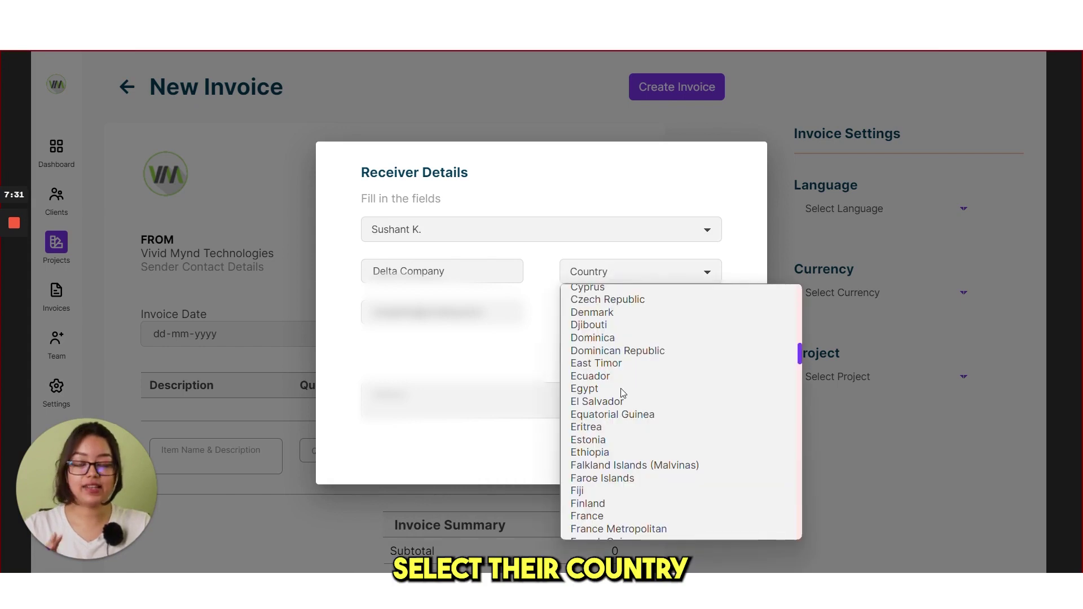
scroll(620, 389, "down", 8)
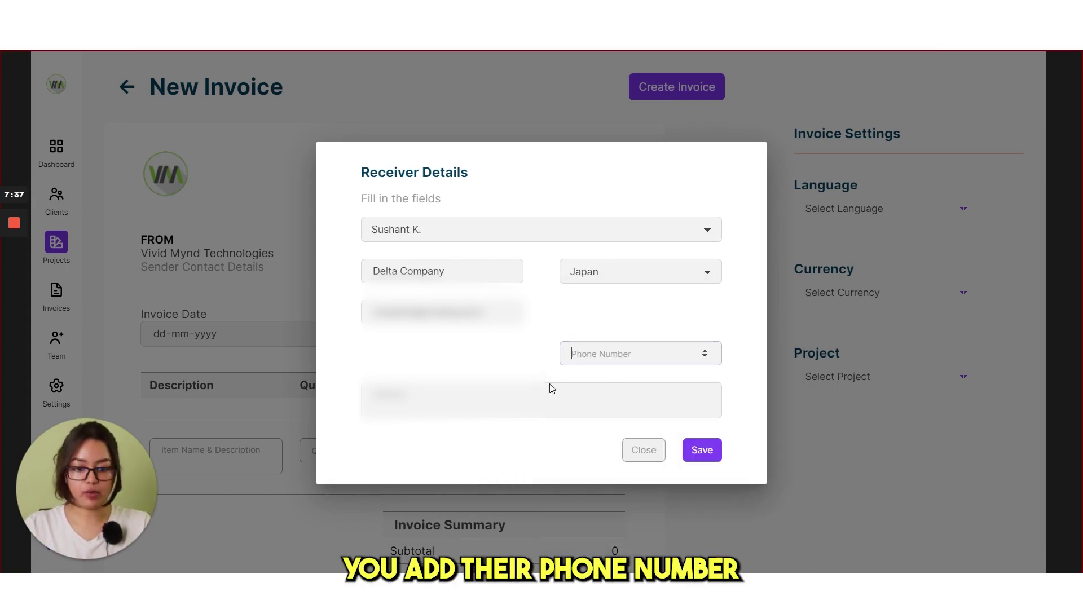
left_click(642, 353)
left_click(697, 399)
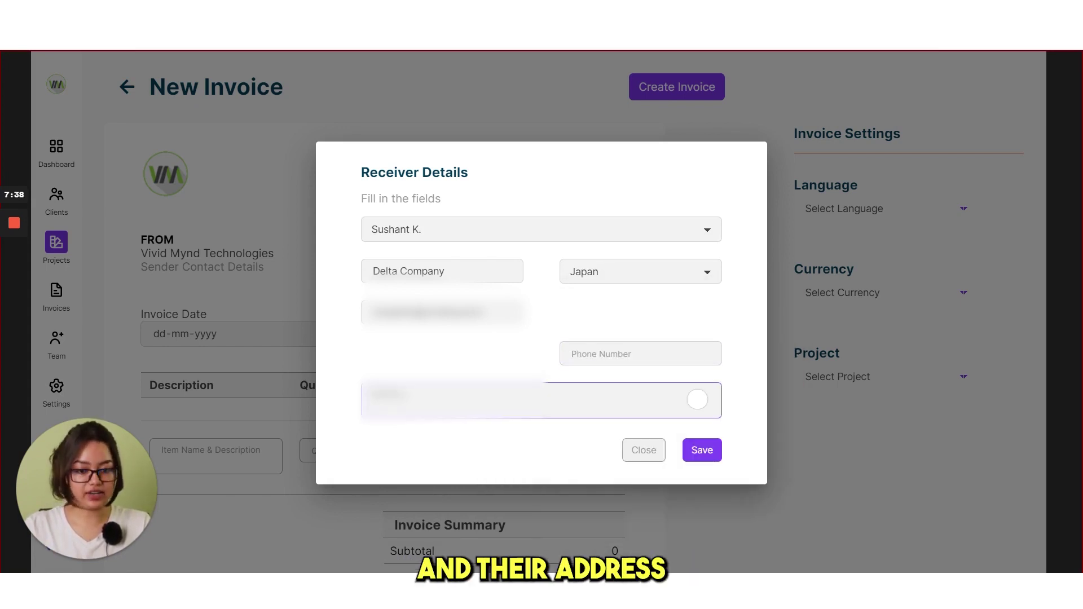
left_click(702, 451)
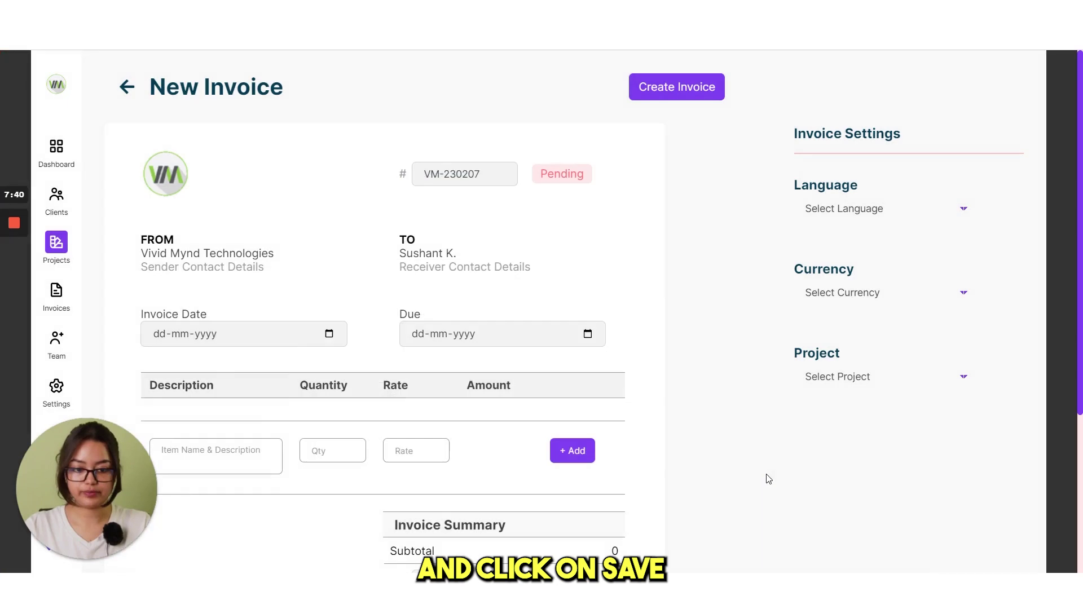
Look at the date pickers for the invoice date and the due date.
scroll(321, 224, "down", 2)
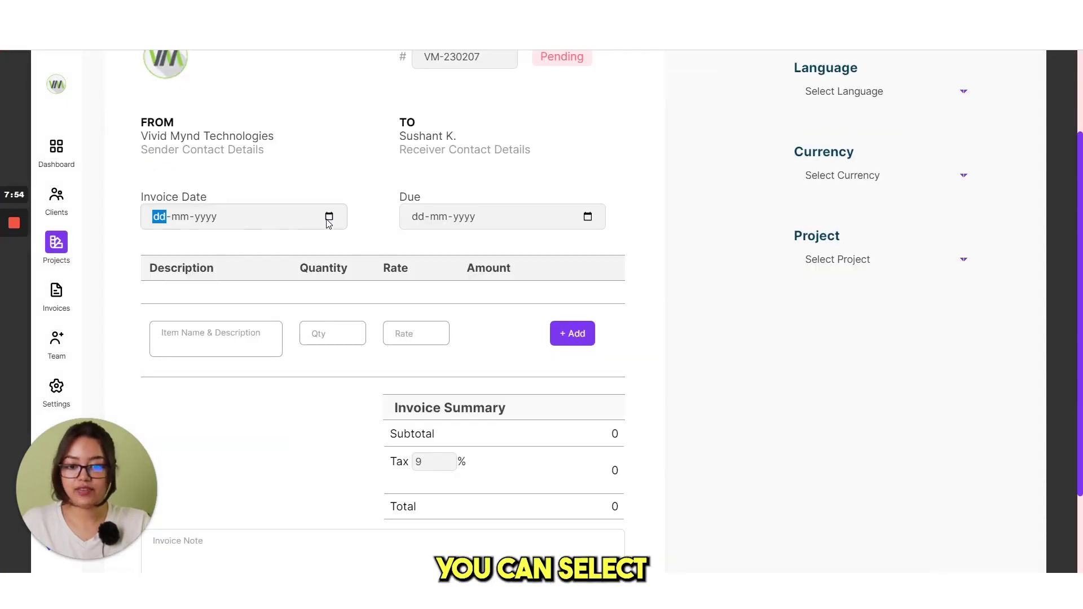
left_click(329, 216)
left_click(587, 217)
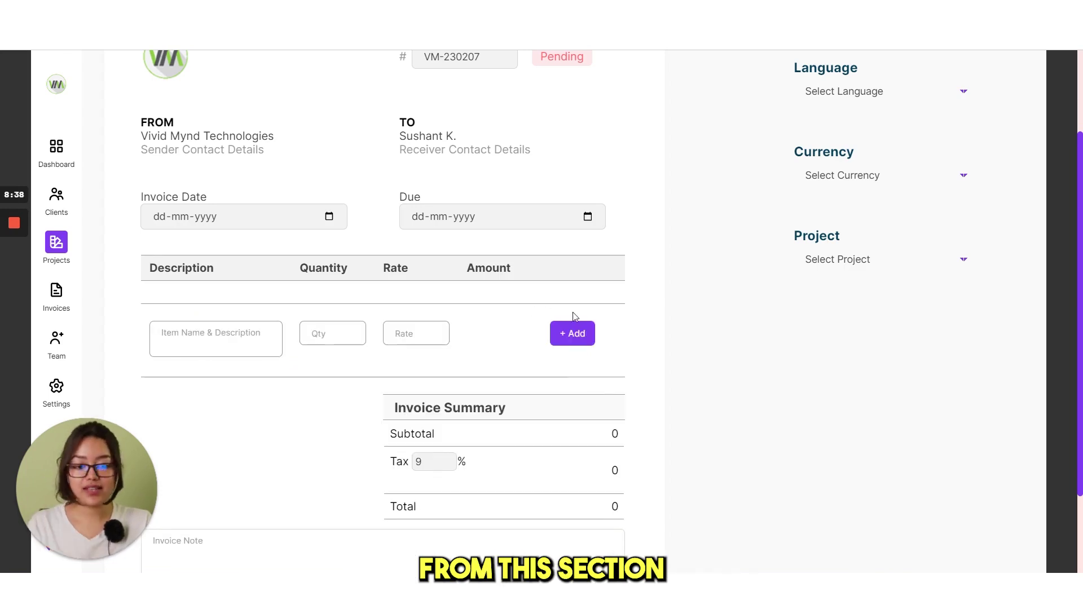
Add two blank line items to the invoice and try editing and deleting the second one.
left_click(586, 340)
left_click(579, 387)
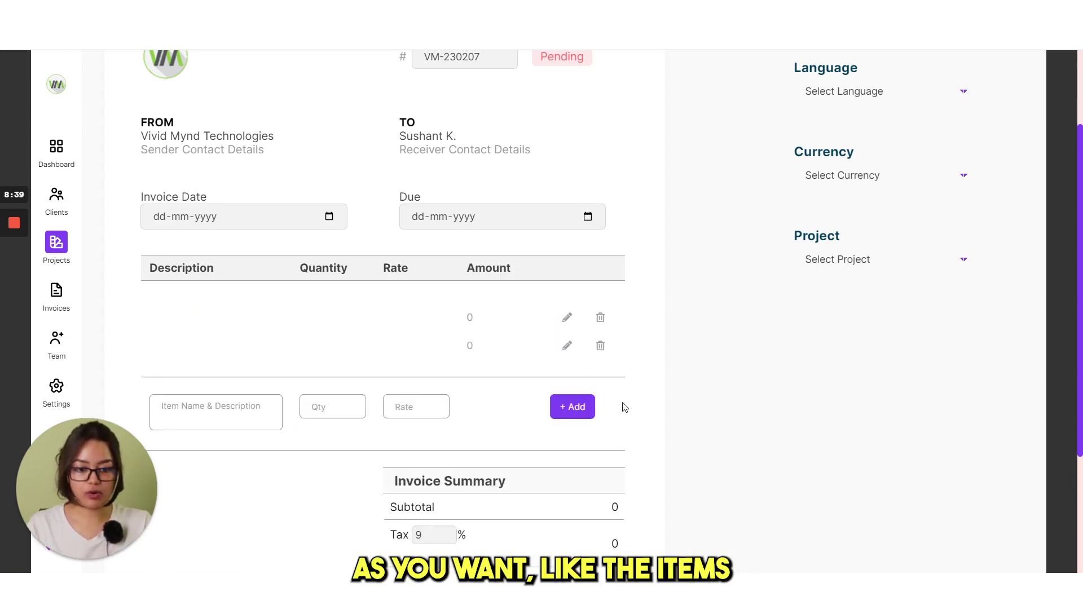
left_click(567, 346)
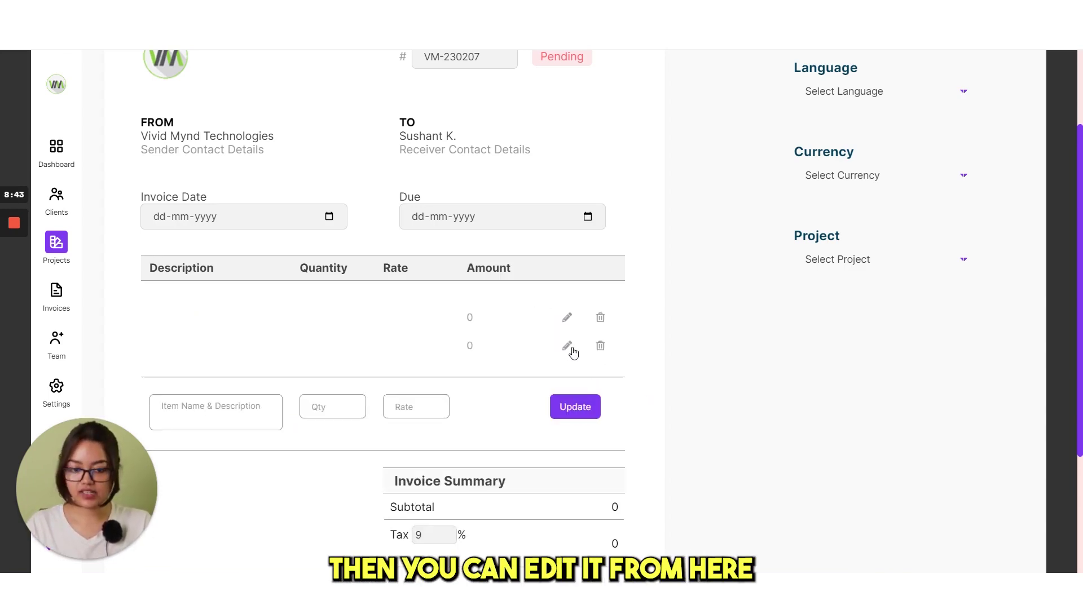
left_click(601, 348)
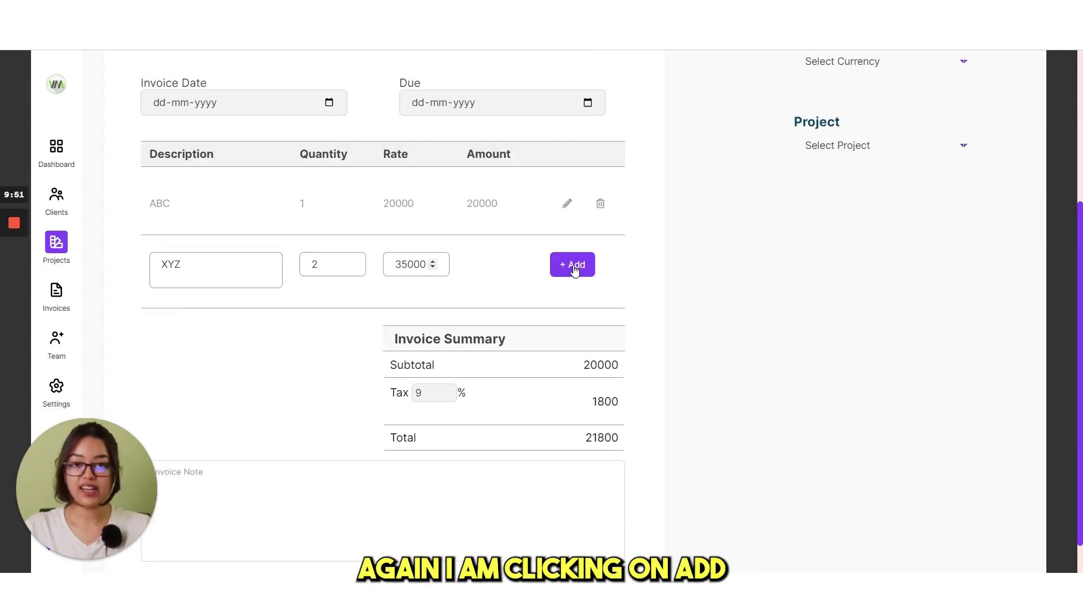
Add the line item XYZ with quantity 2 and rate 35000, and check the tax percentage field in the invoice summary.
left_click(573, 265)
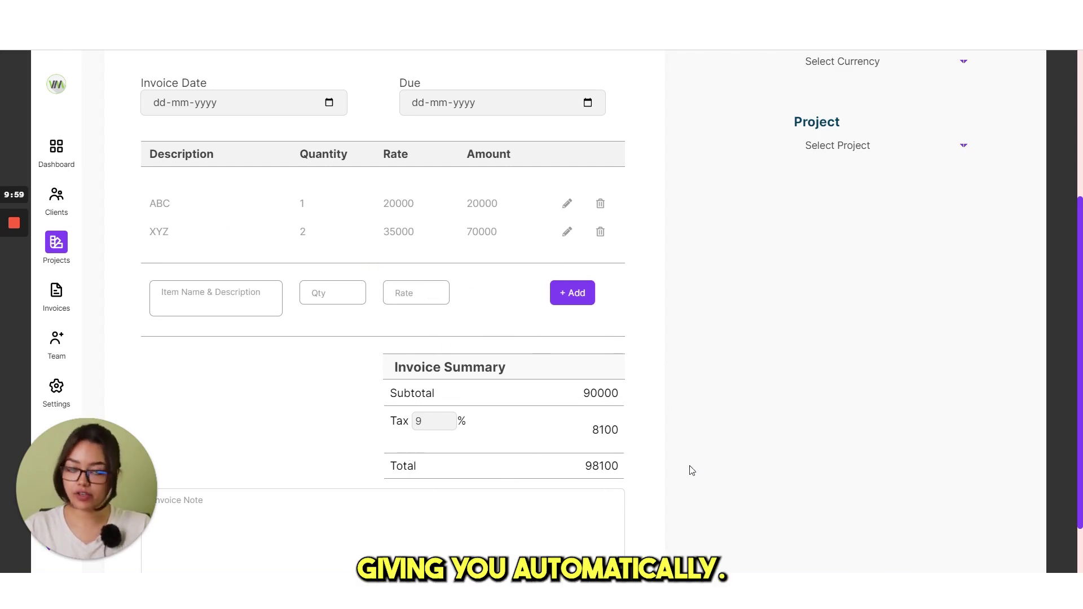
double_click(418, 348)
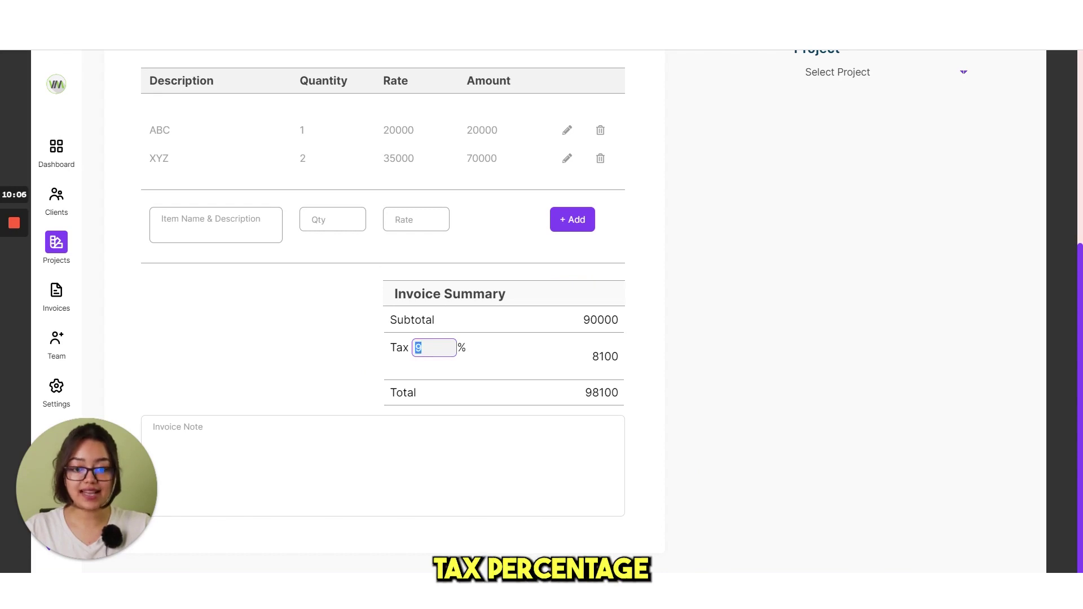
left_click(697, 385)
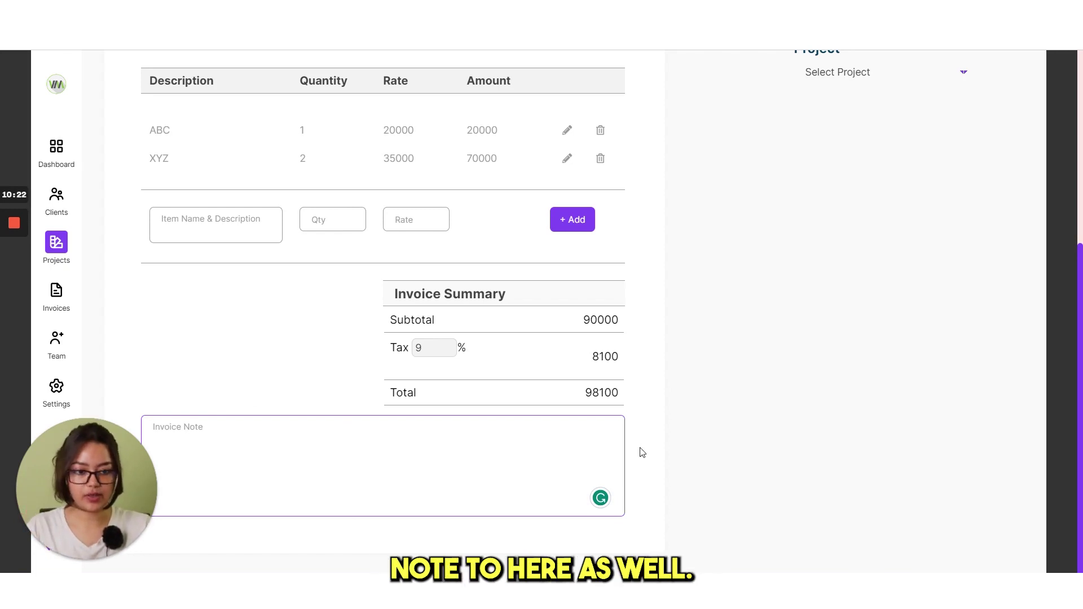
Set the invoice currency to United States dollar in the invoice settings.
scroll(1000, 367, "up", 5)
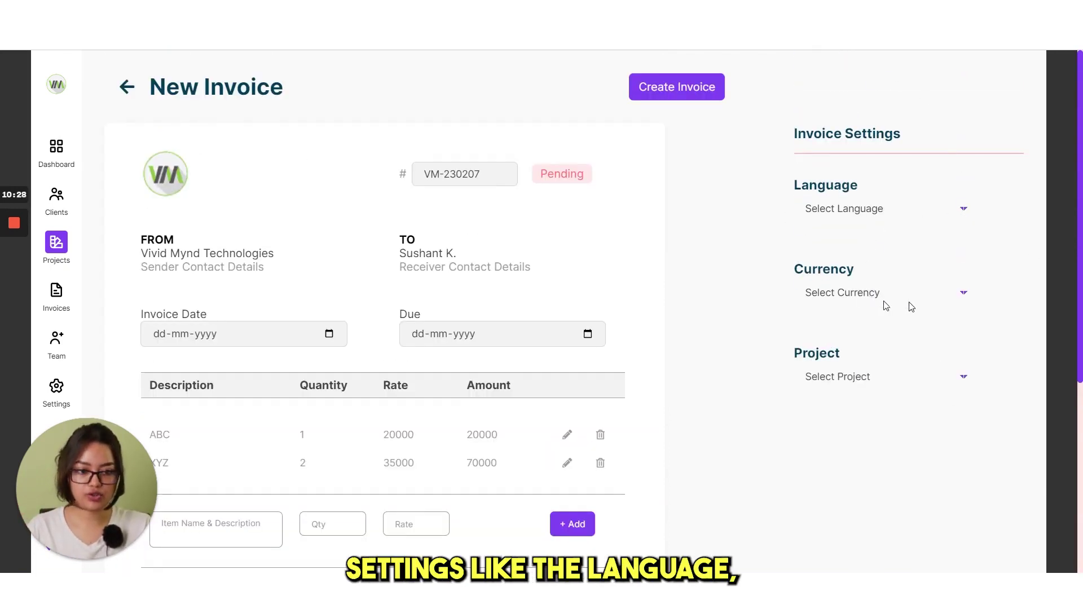
left_click(961, 294)
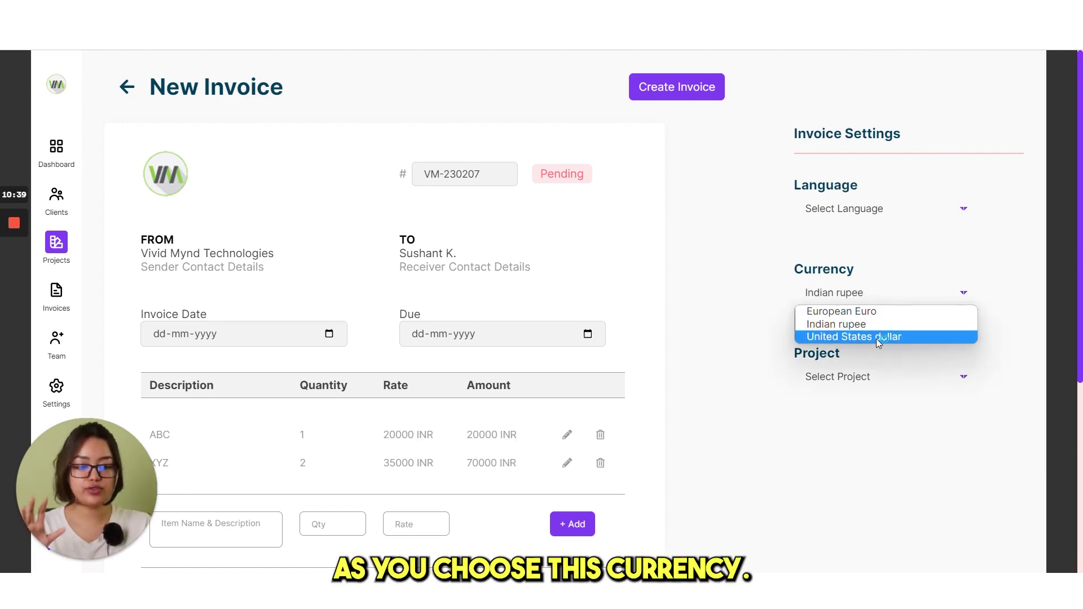
left_click(875, 339)
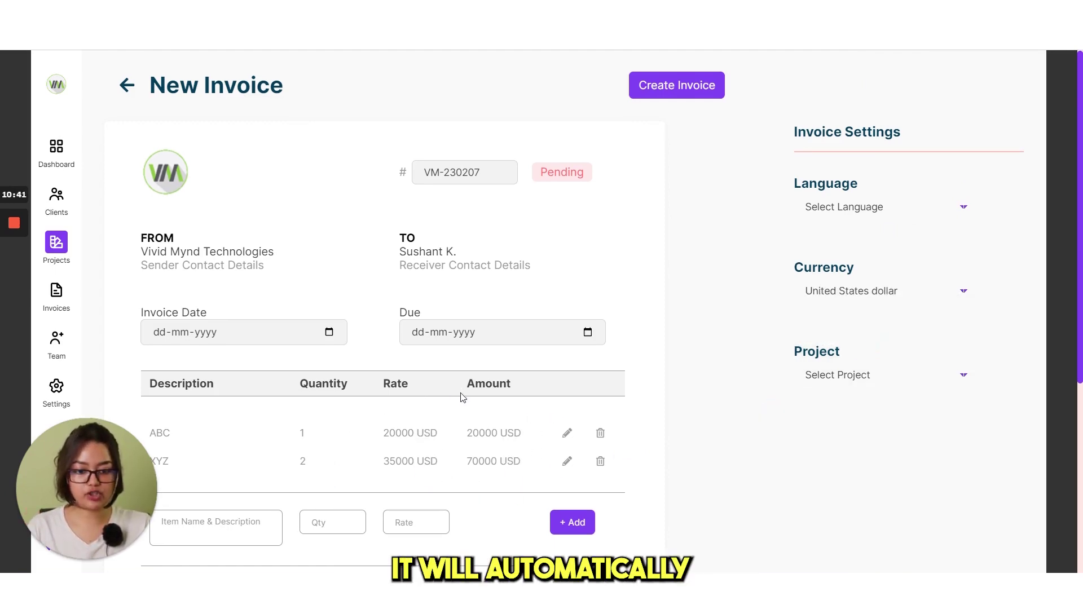
Look at the project choices in the invoice settings and review the rest of the invoice form.
scroll(485, 338, "down", 2)
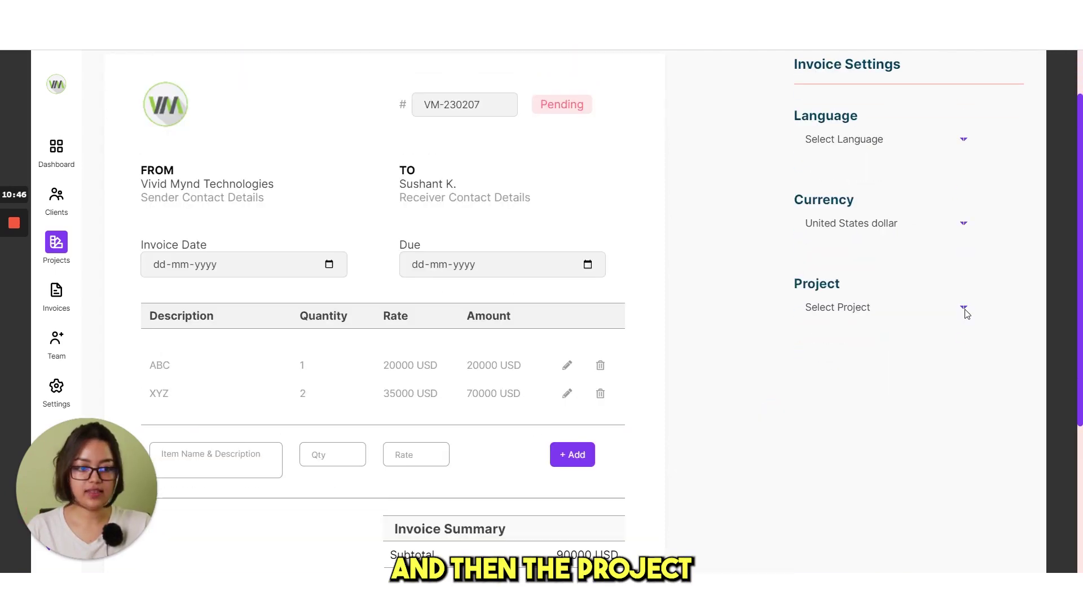
left_click(922, 309)
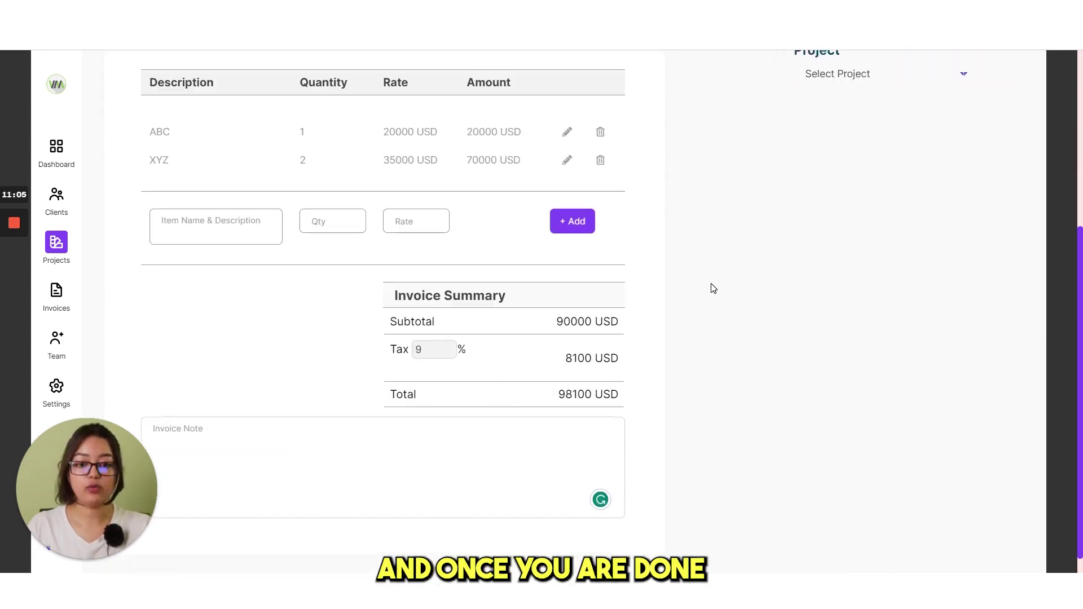
scroll(714, 282, "up", 5)
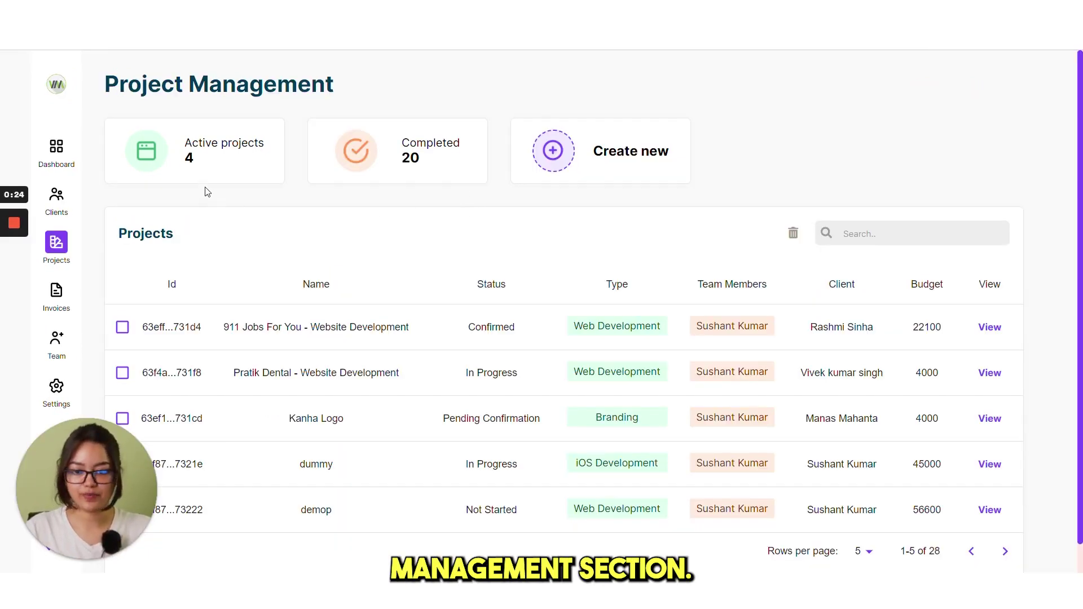
Review the active and completed project counts in Project Management.
left_click_drag(185, 141, 207, 170)
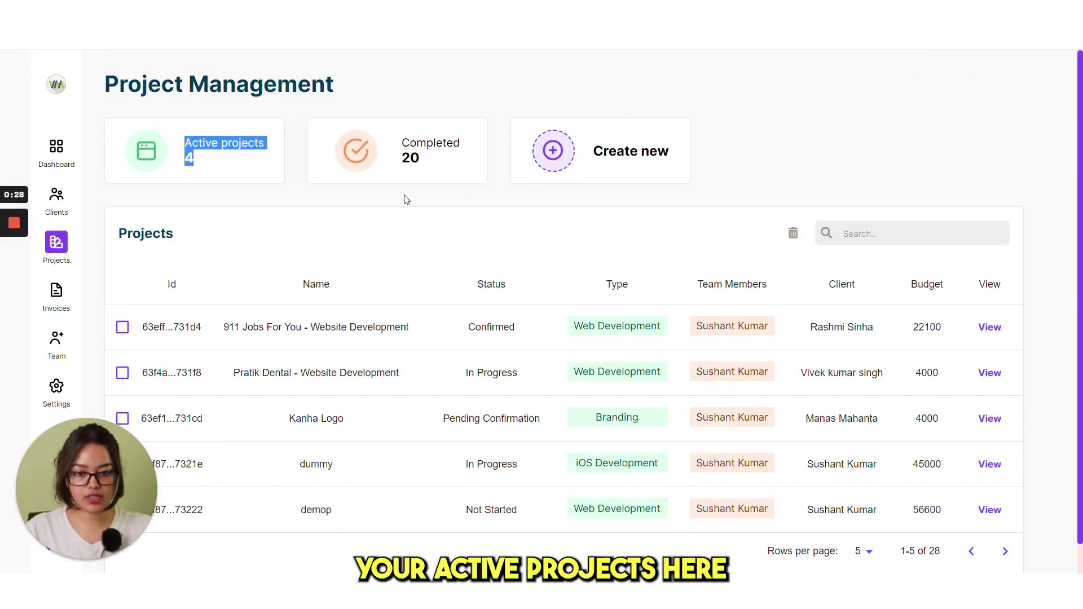
left_click_drag(445, 171, 401, 145)
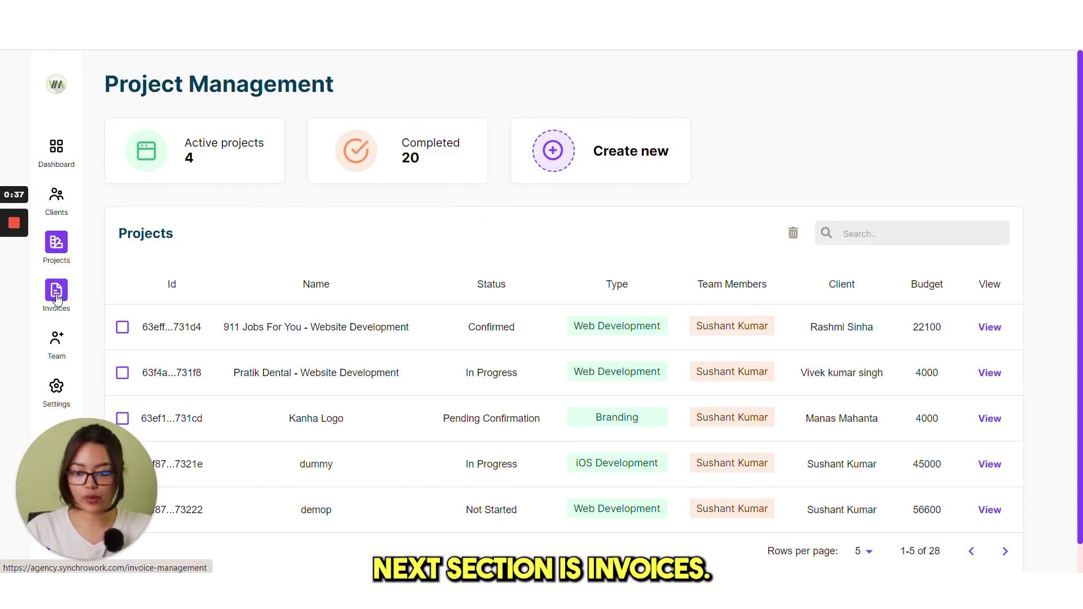
Go to Invoice Management and look through the blank form for generating a new invoice.
left_click(58, 299)
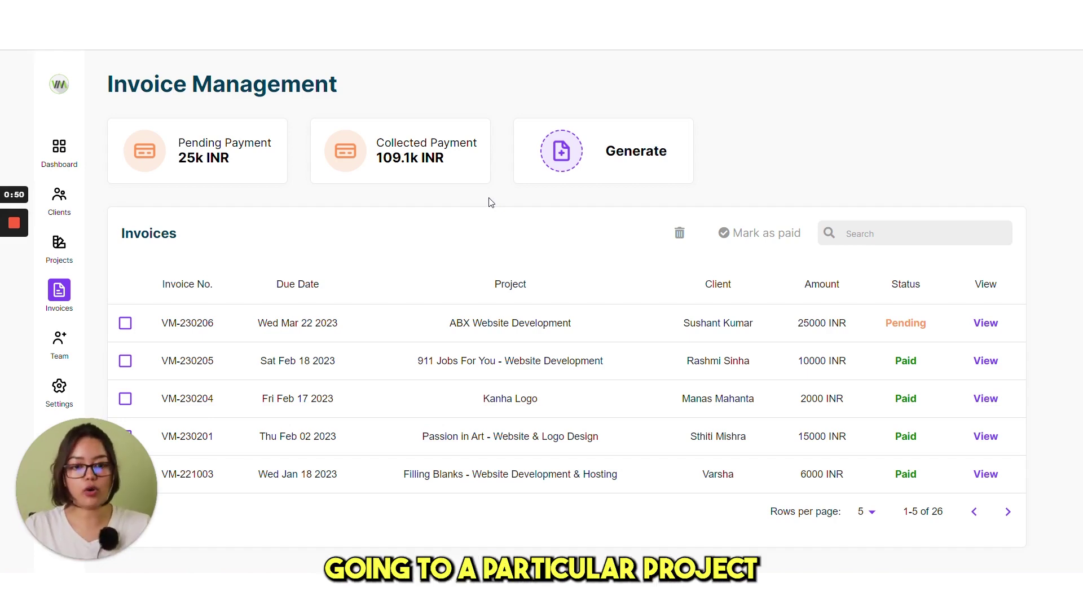
left_click(647, 165)
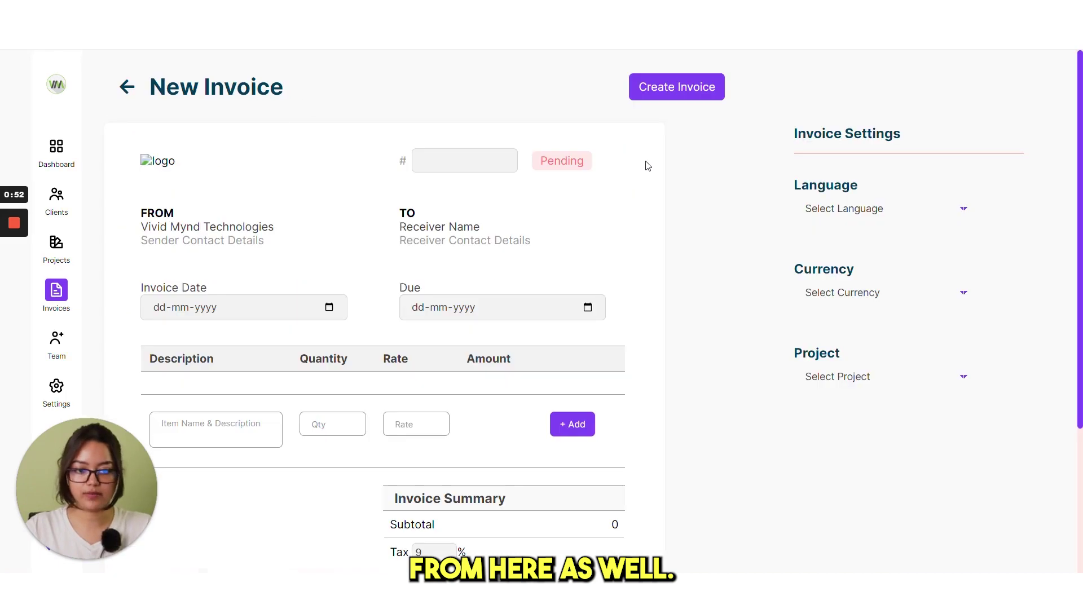
scroll(761, 438, "down", 4)
scroll(753, 386, "up", 4)
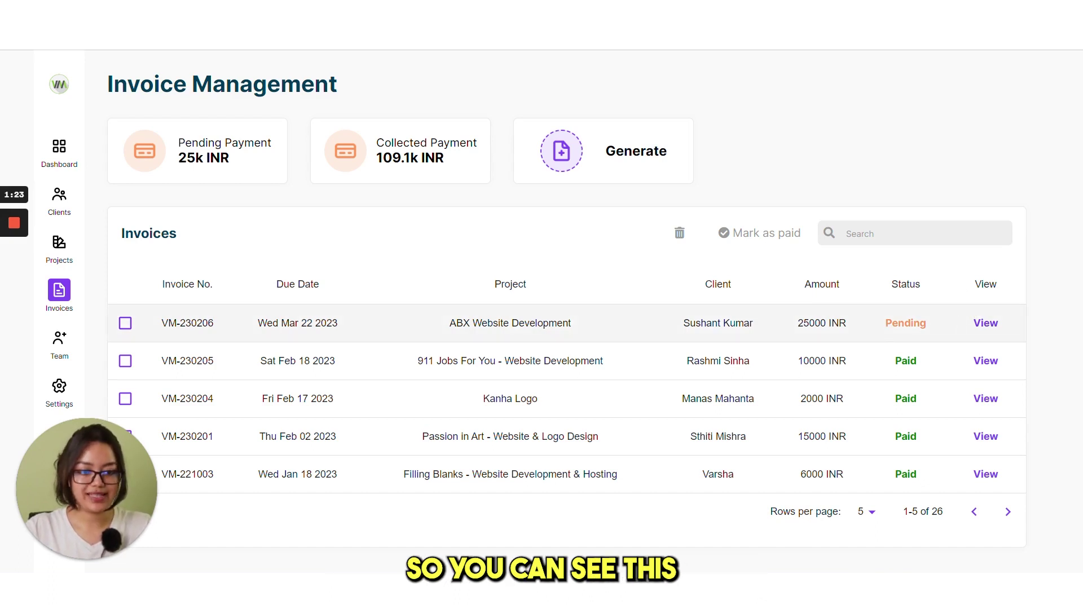
Check the payment status of the ABX Website Development invoice and view its details.
left_click_drag(885, 326, 937, 326)
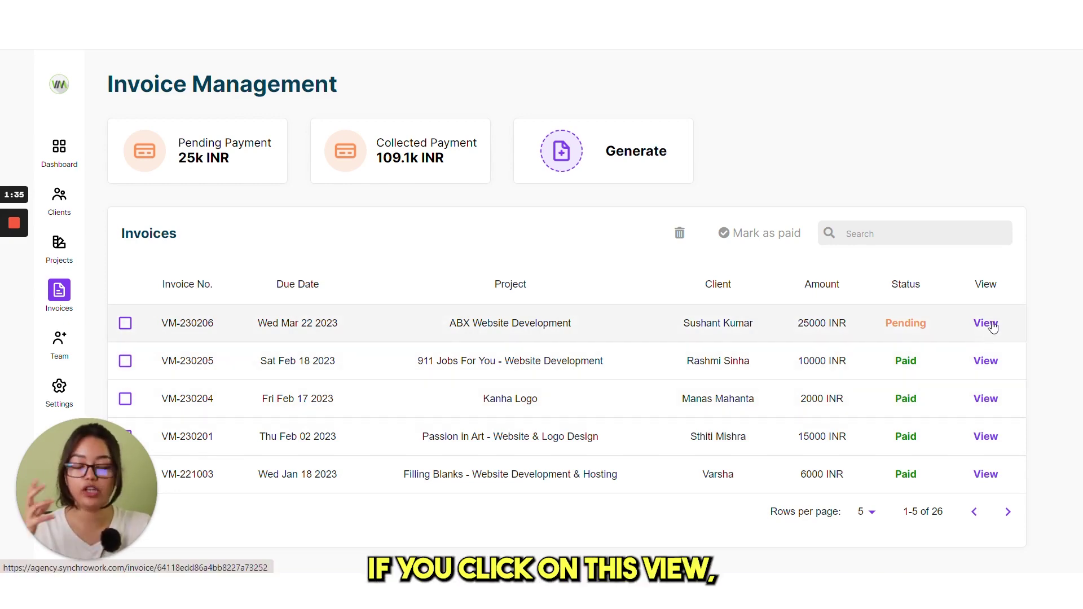
left_click(986, 324)
scroll(599, 278, "down", 2)
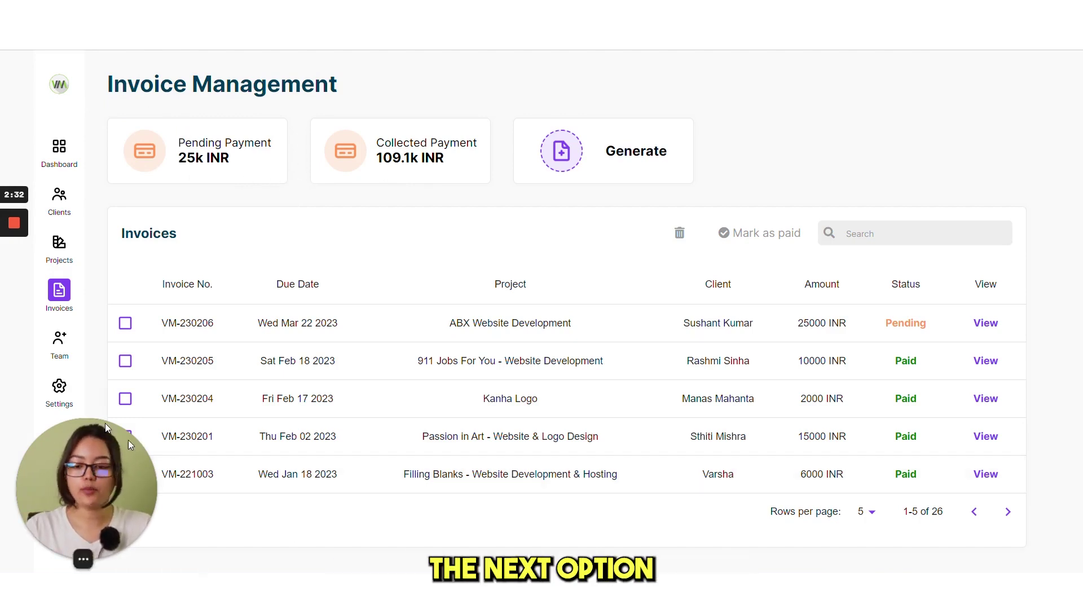
Go to Team Management and look at the form for adding a resource, leaving it without saving.
left_click(61, 340)
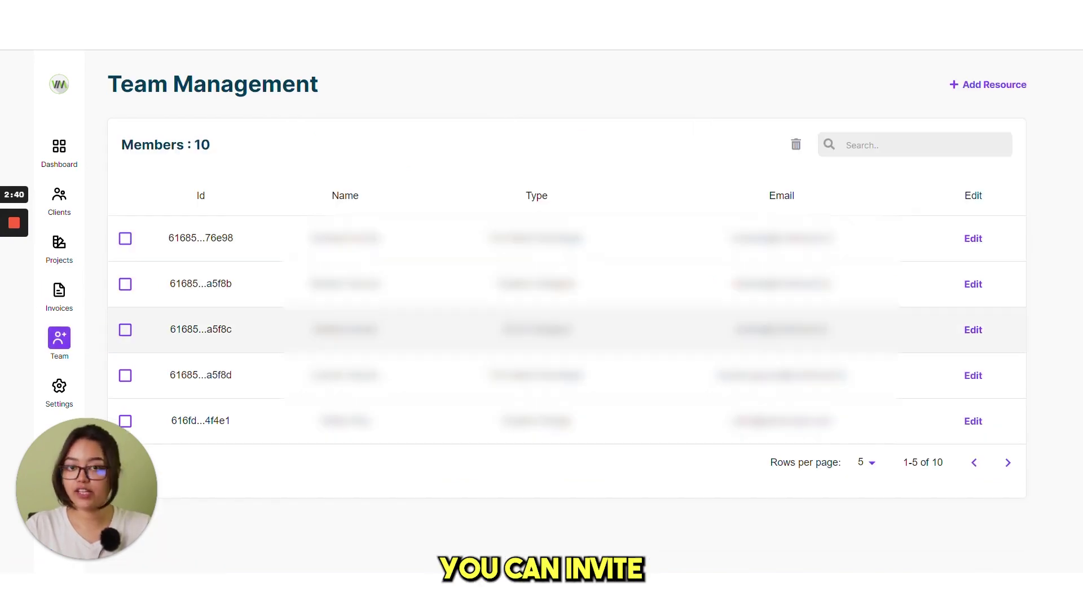
left_click(985, 84)
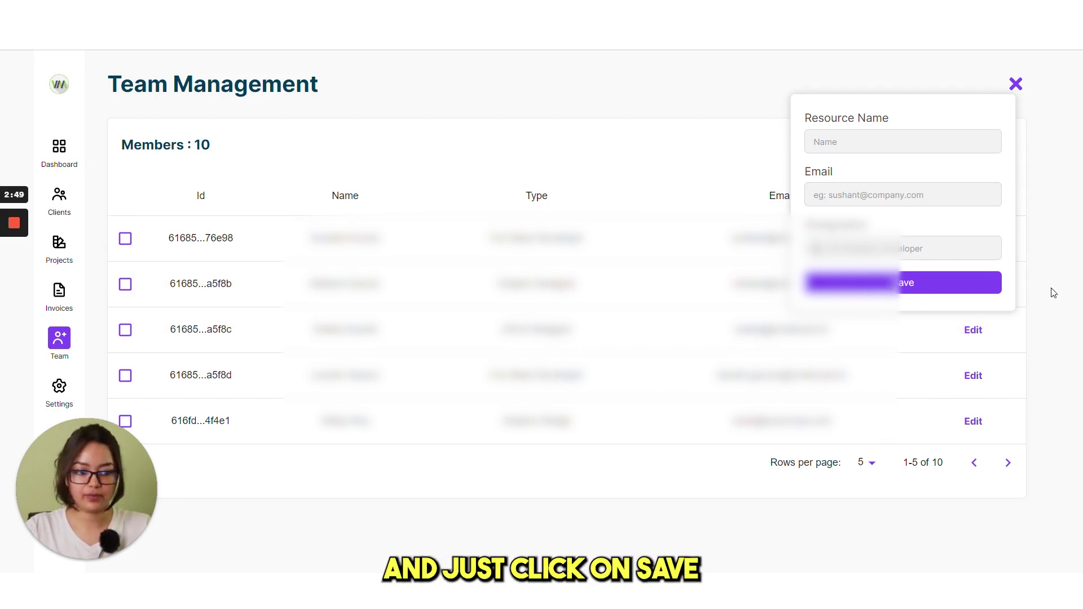
left_click(1016, 83)
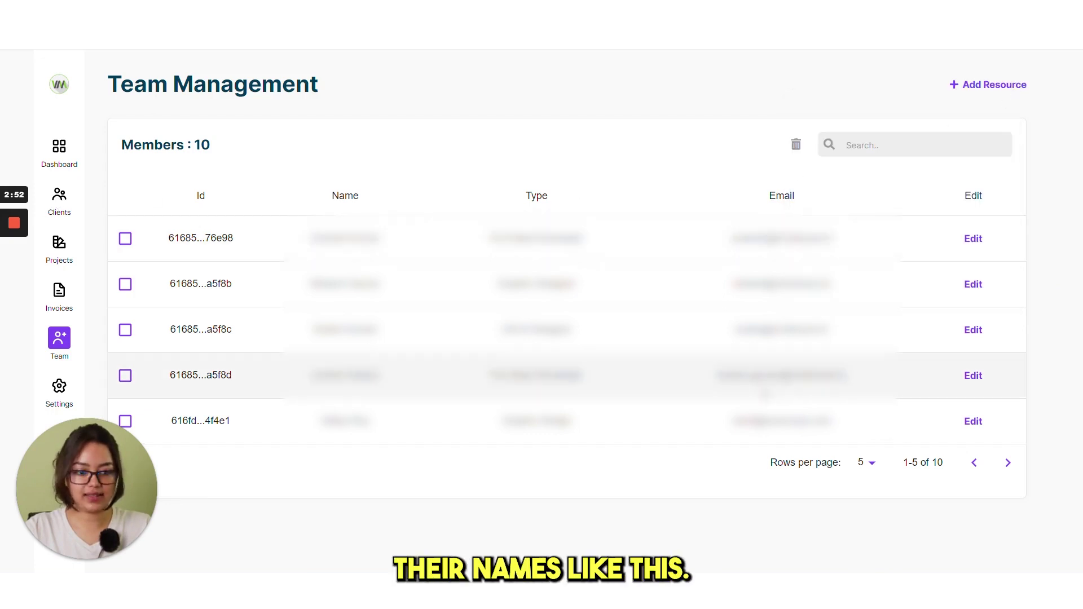
Review the email and type columns of the team list and view the edit option for the first member.
double_click(784, 195)
double_click(528, 195)
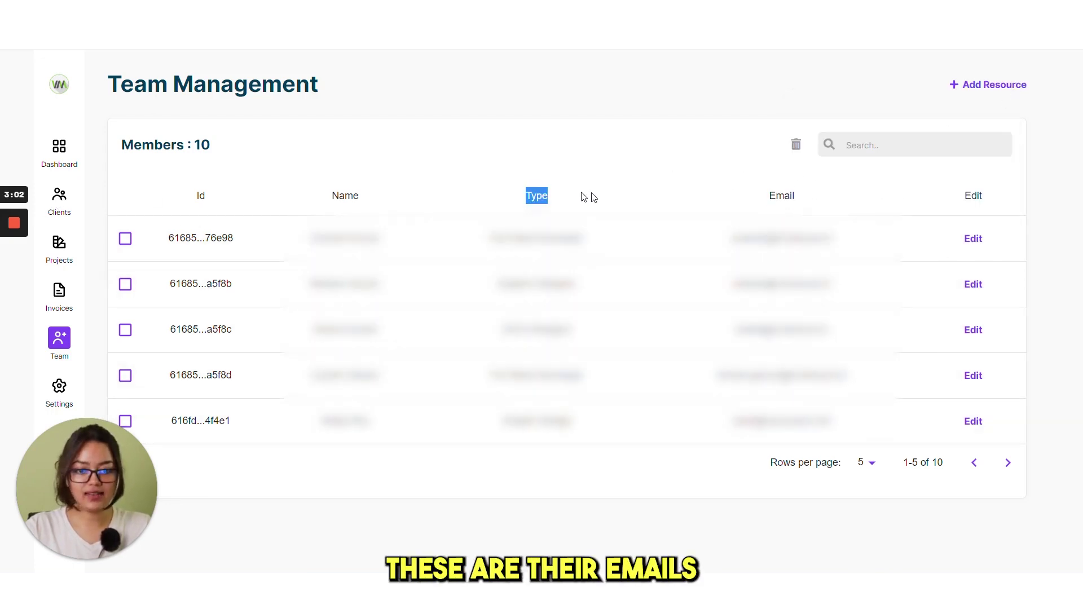
left_click(978, 239)
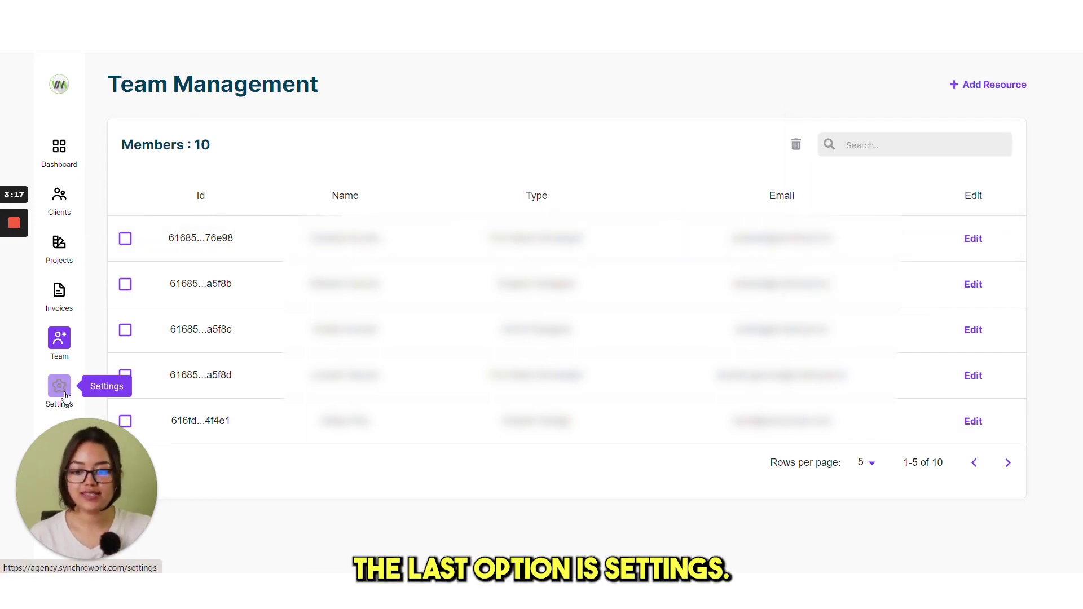
Go to the settings, save the business profile, and look at the Direct Payments section.
left_click(58, 388)
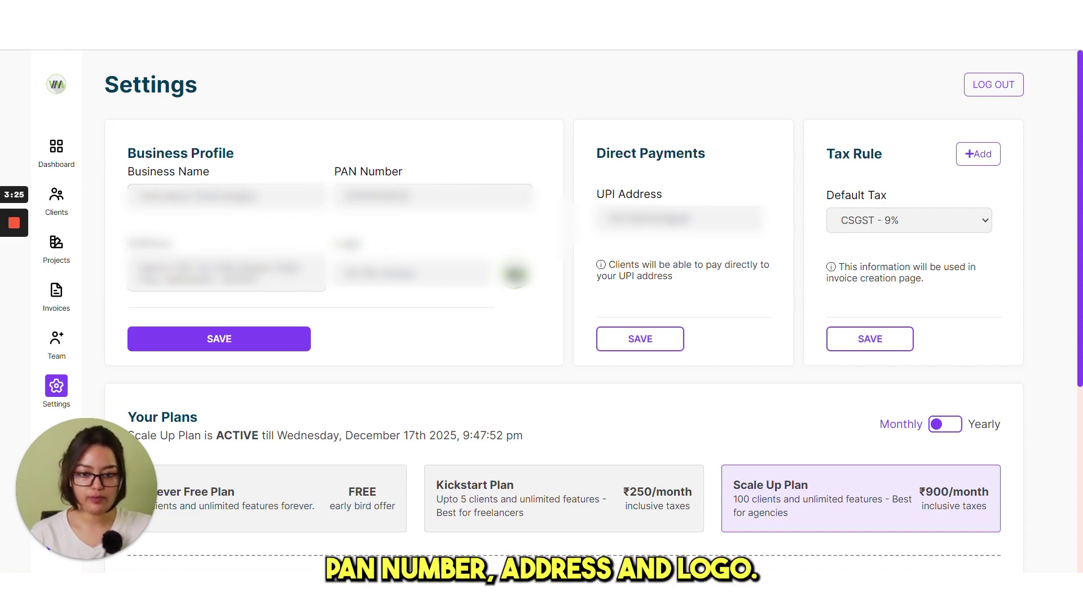
left_click(255, 350)
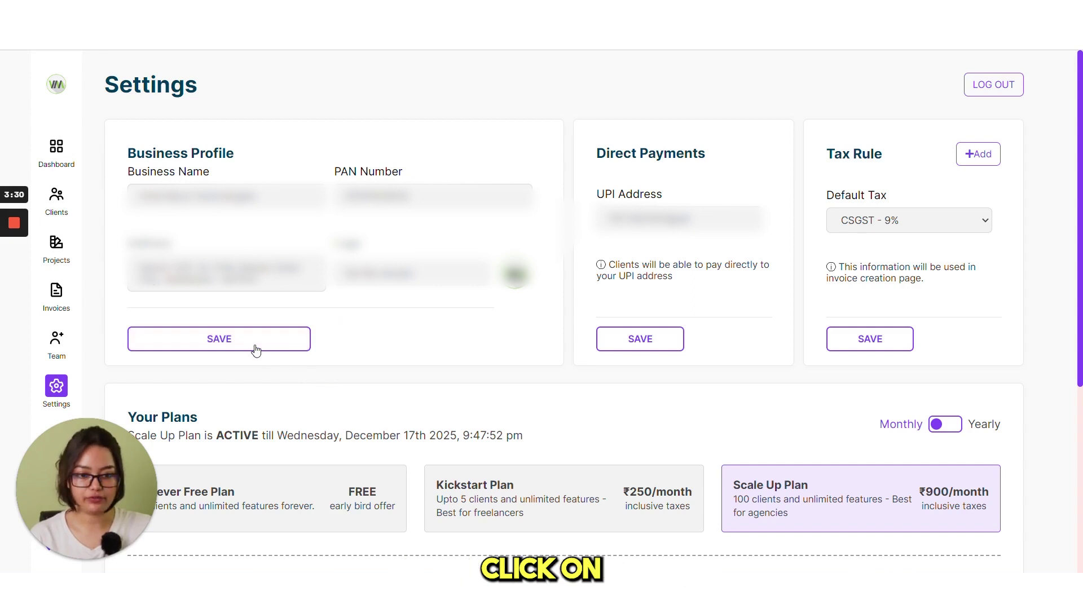
left_click_drag(594, 154, 744, 160)
left_click(748, 173)
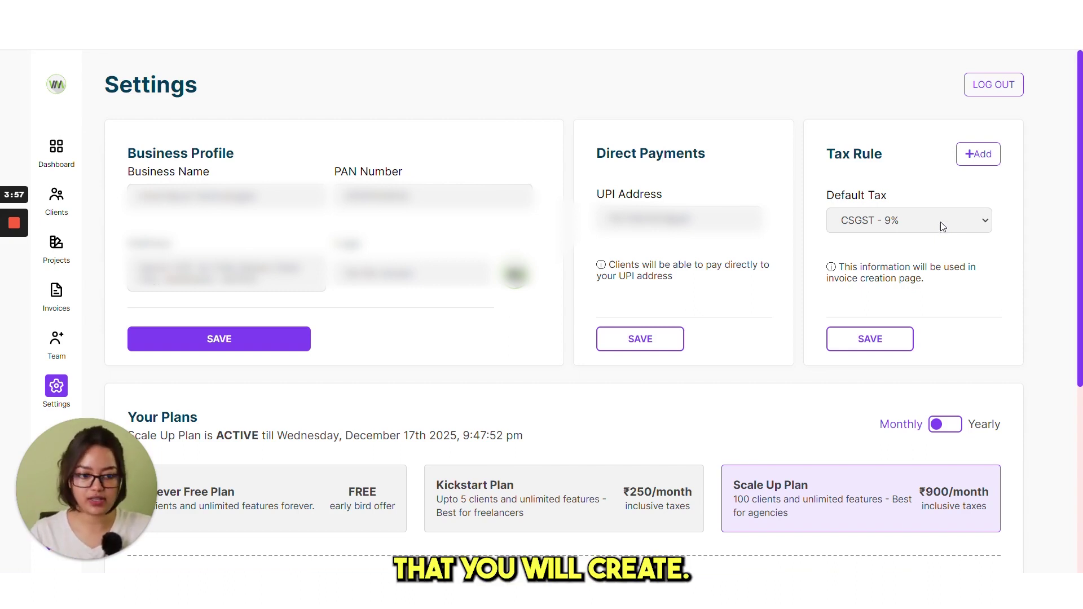
Choose CSGST - 9% as the default tax and open the form for adding a tax rule with a title and percentage.
left_click(940, 222)
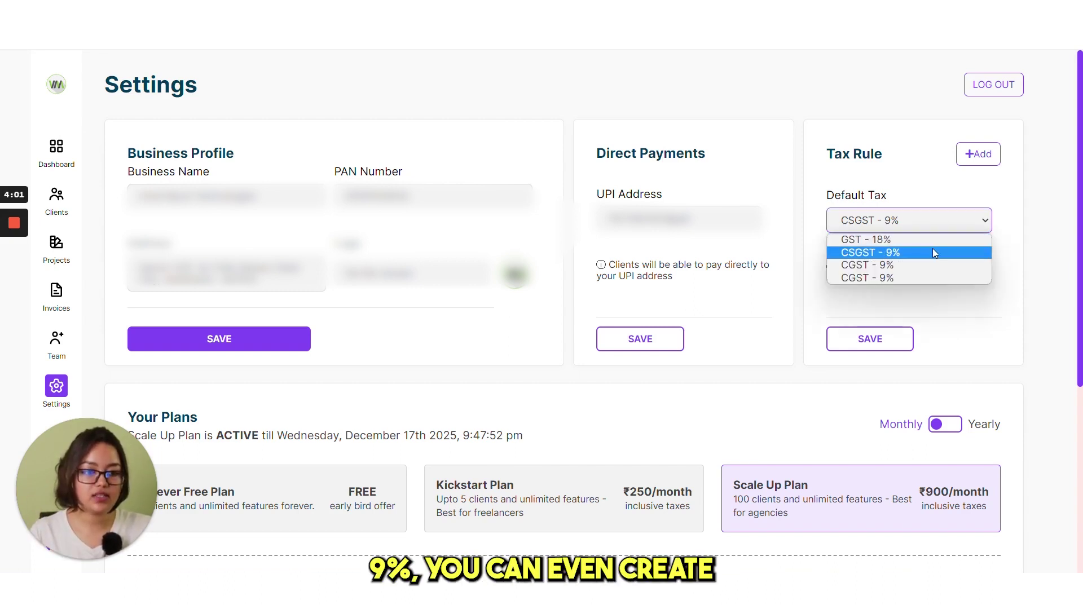
left_click(933, 252)
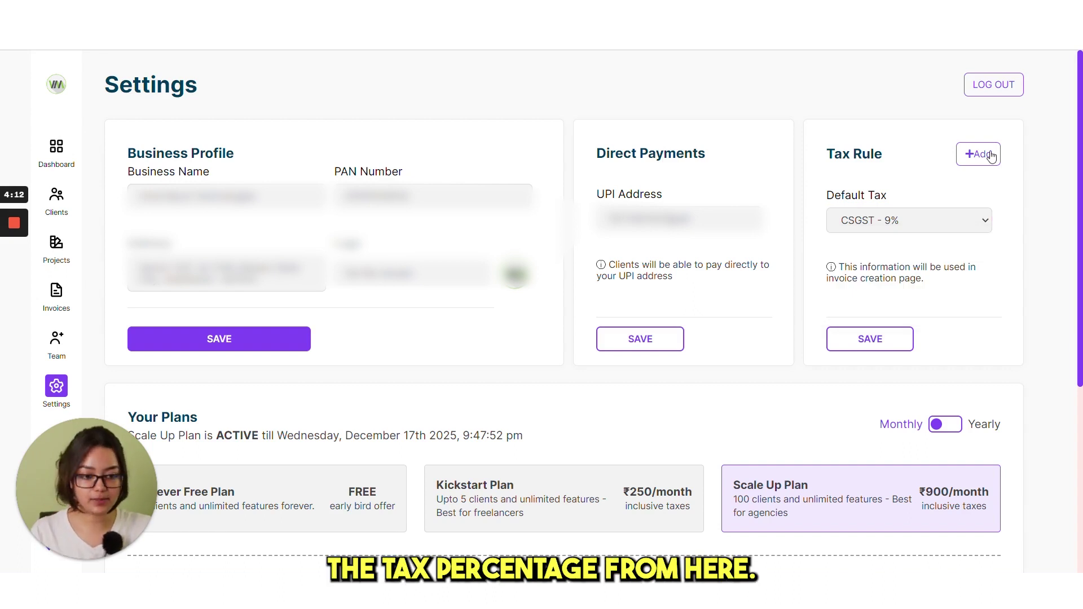
left_click(990, 155)
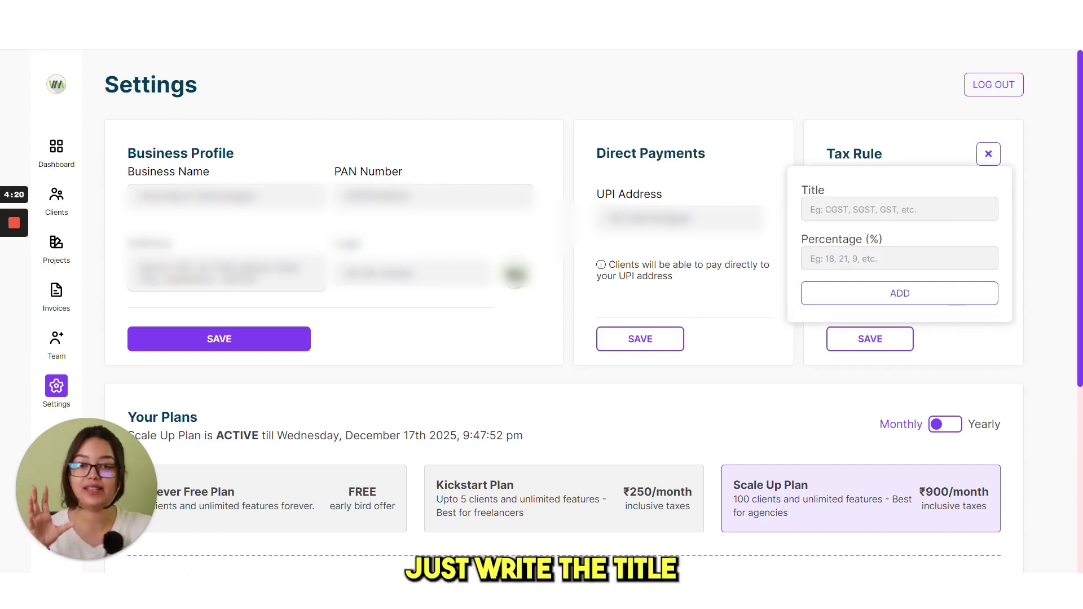
left_click(899, 258)
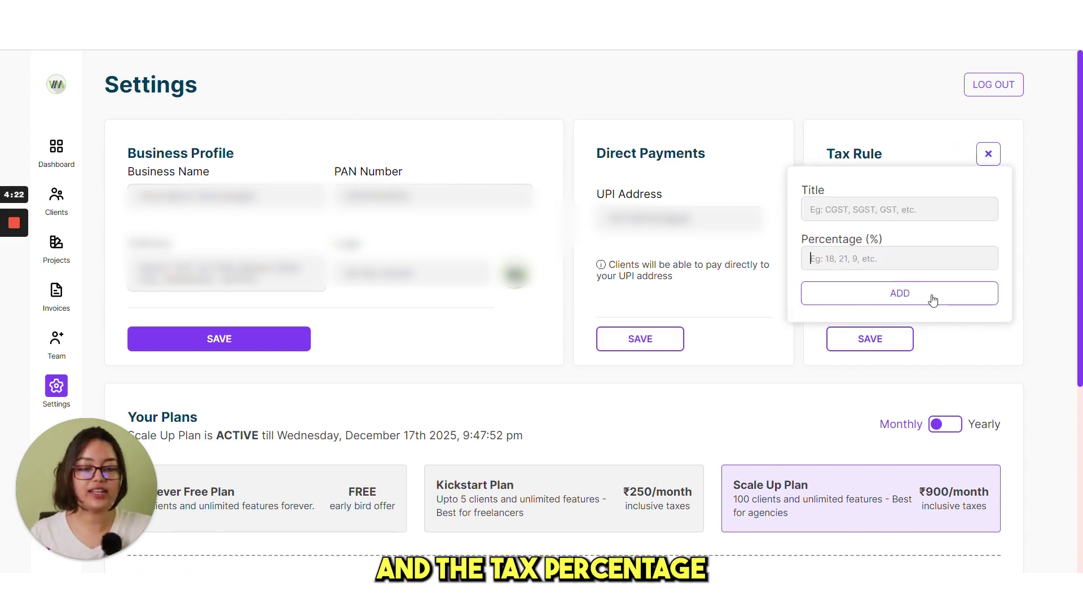